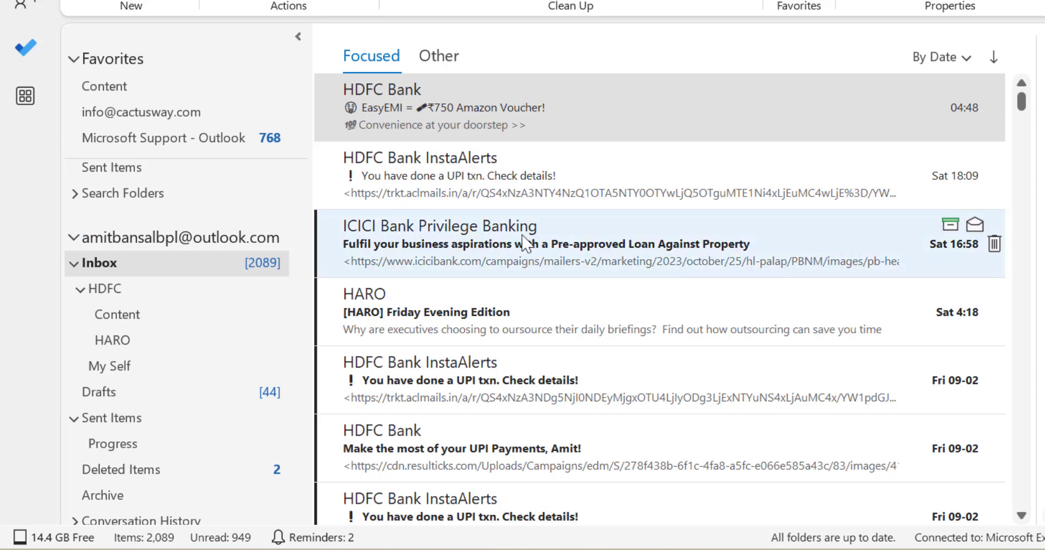
Create a folder named 'New Folder A' under the Inbox from the Inbox's right-click menu.
{"action": "left_click", "coordinate": [6, 414]}
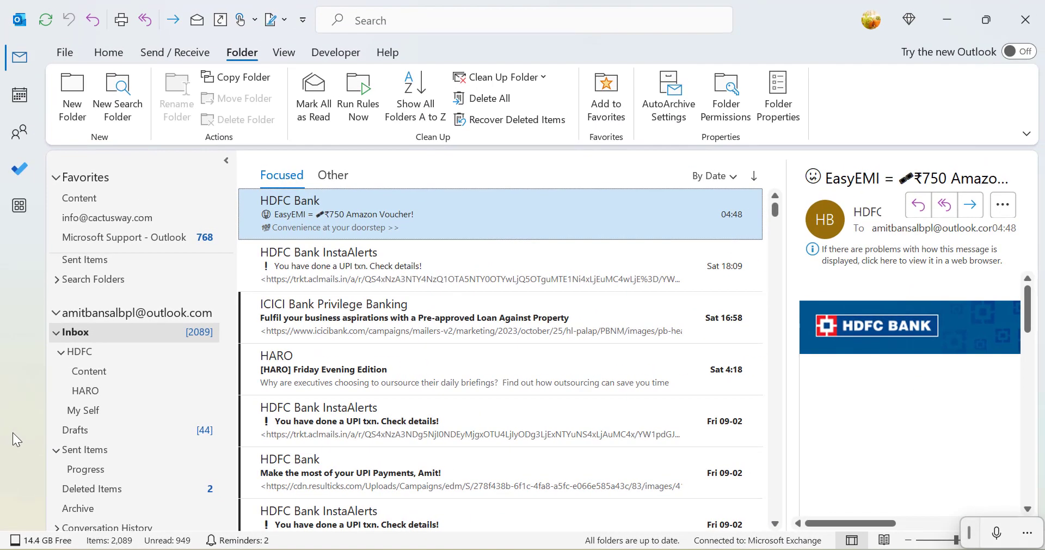
{"action": "left_click", "coordinate": [83, 338]}
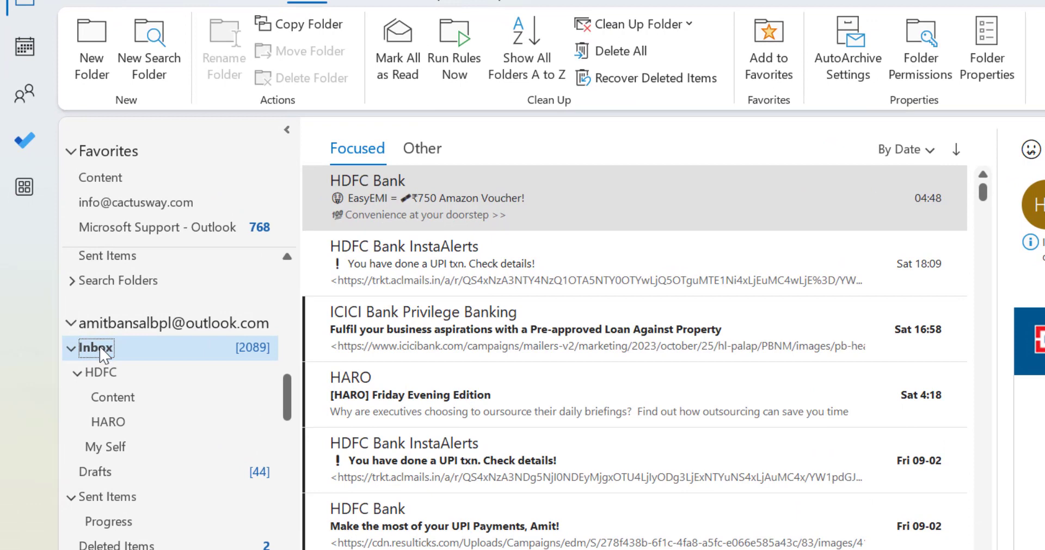
{"action": "right_click", "coordinate": [102, 355]}
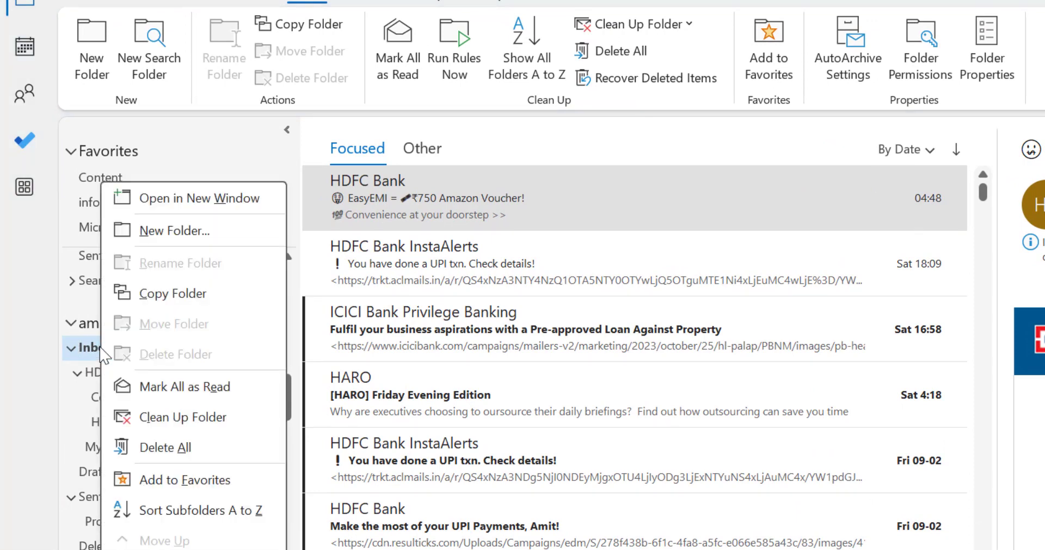
{"action": "left_click", "coordinate": [251, 240]}
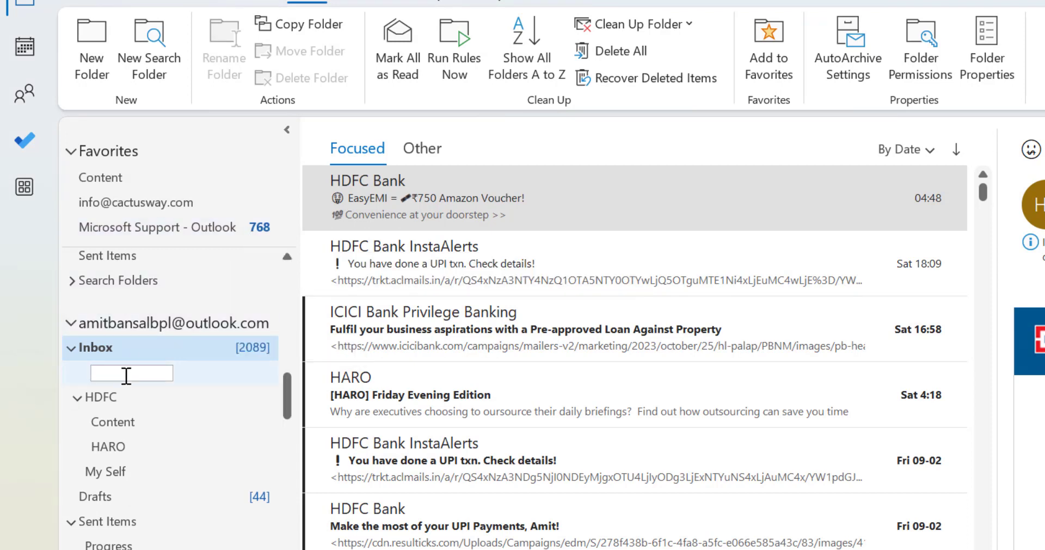
{"action": "type", "text": "New "}
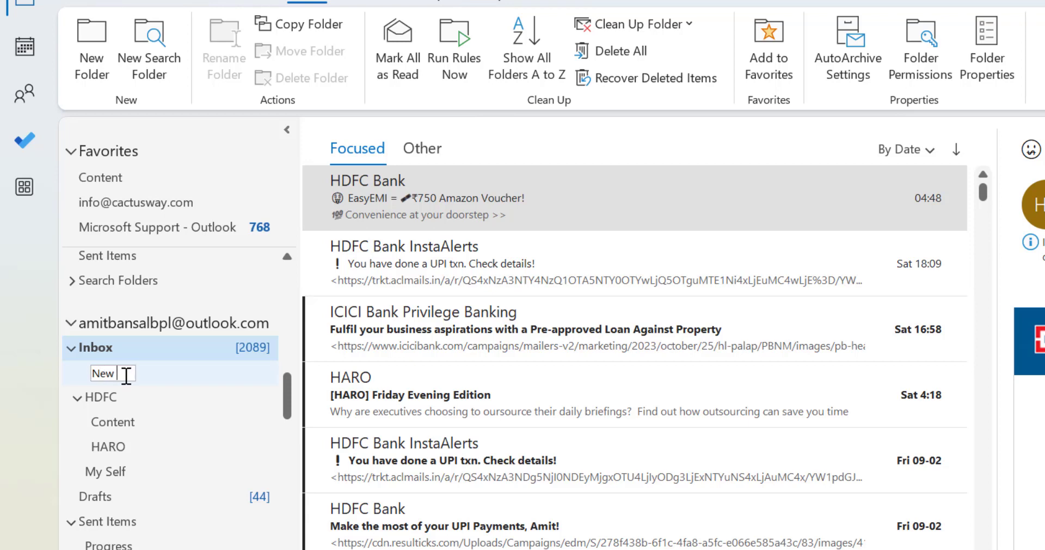
{"action": "type", "text": "Folder A"}
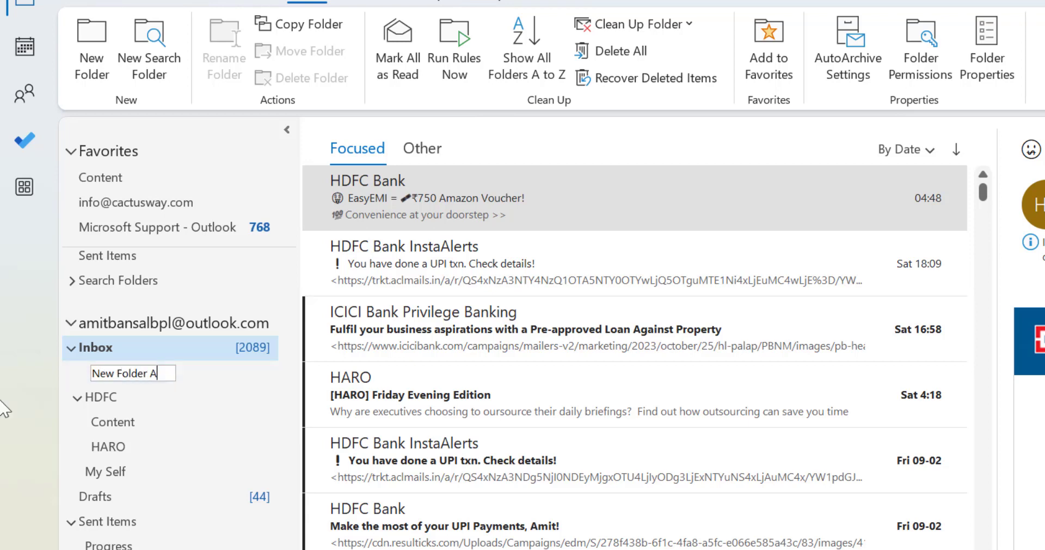
{"action": "key", "text": "Return"}
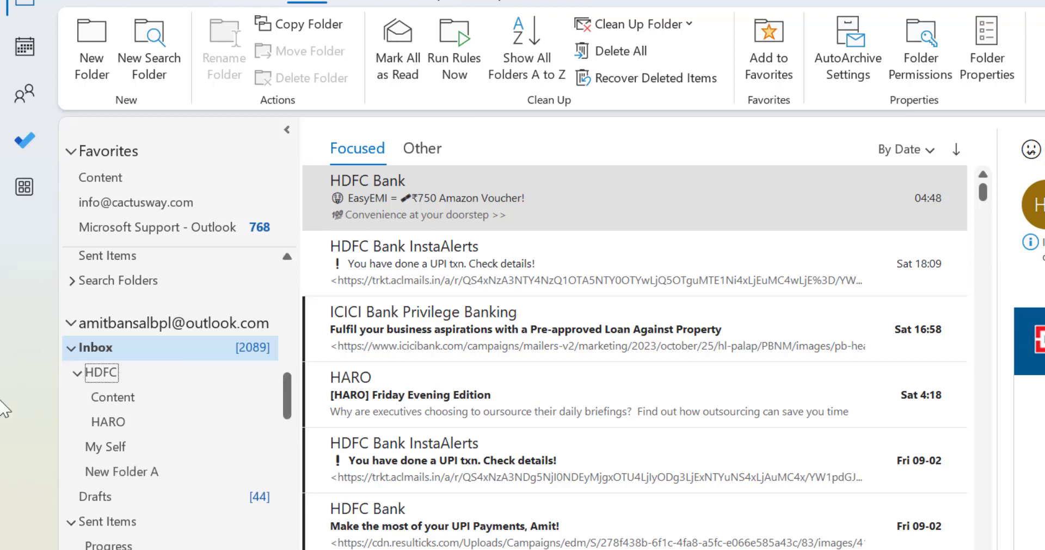
Add a subfolder named 'Sub Folder A' inside New Folder A.
{"action": "right_click", "coordinate": [121, 480]}
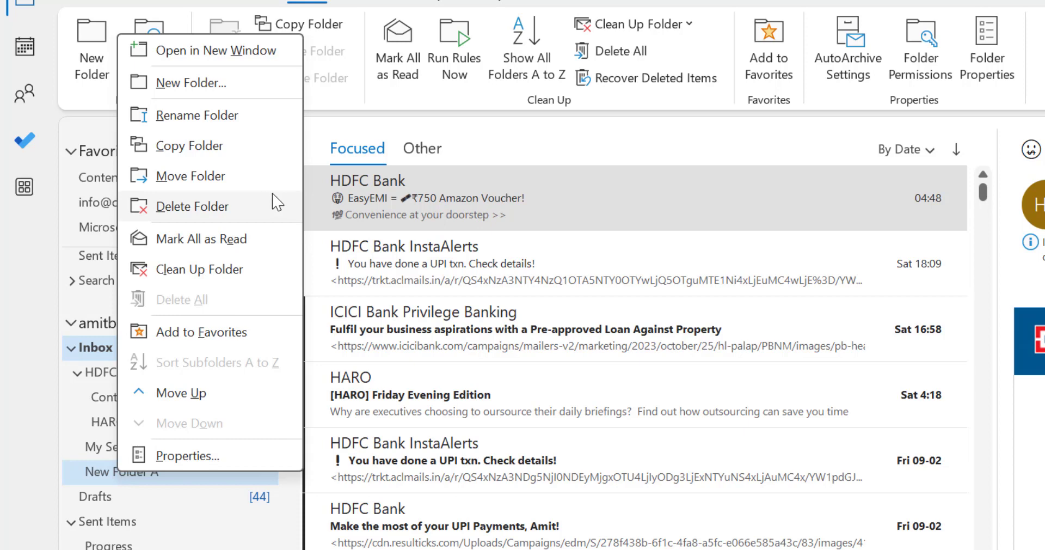
{"action": "left_click", "coordinate": [191, 82]}
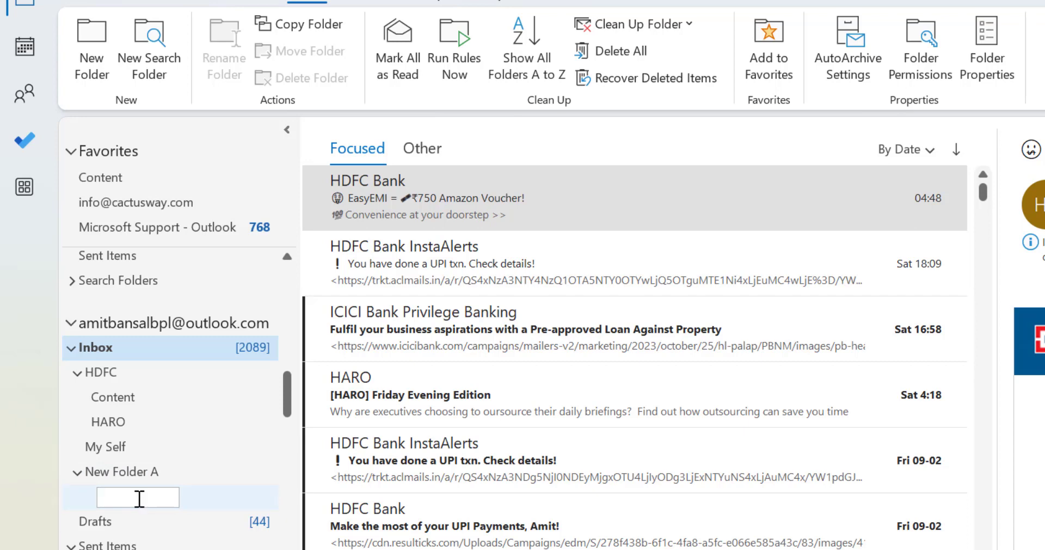
{"action": "type", "text": "Sub "}
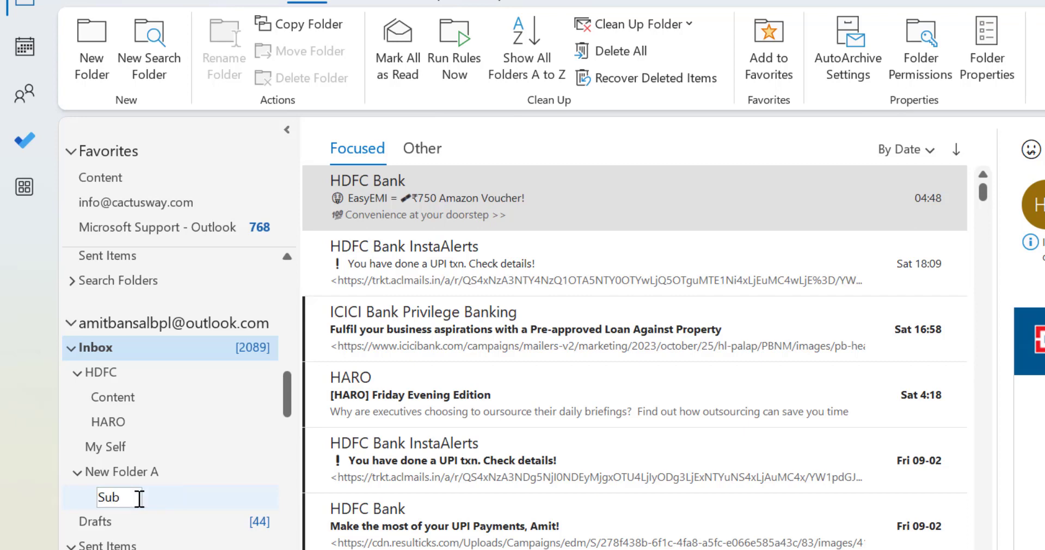
{"action": "type", "text": "Folder A"}
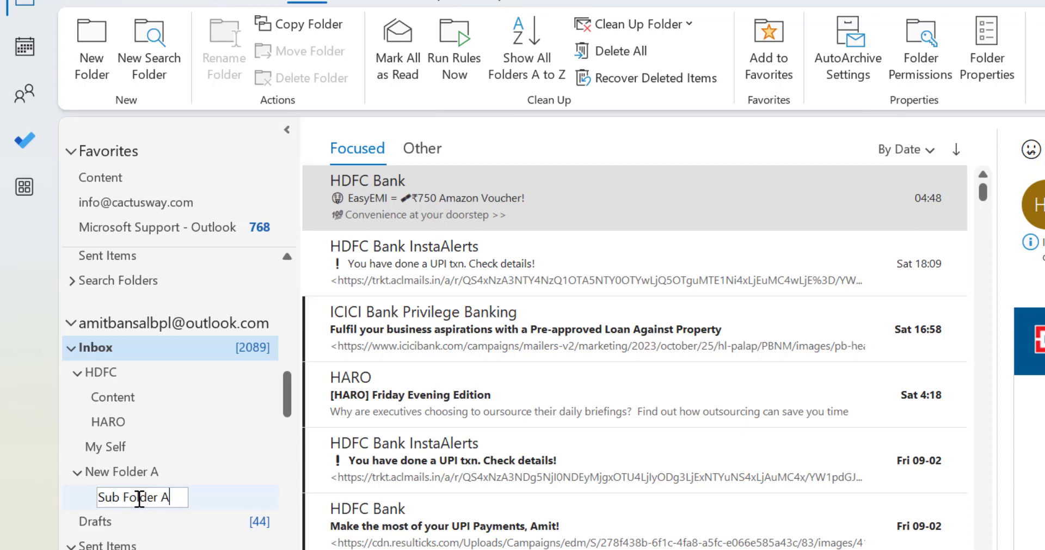
{"action": "key", "text": "Return"}
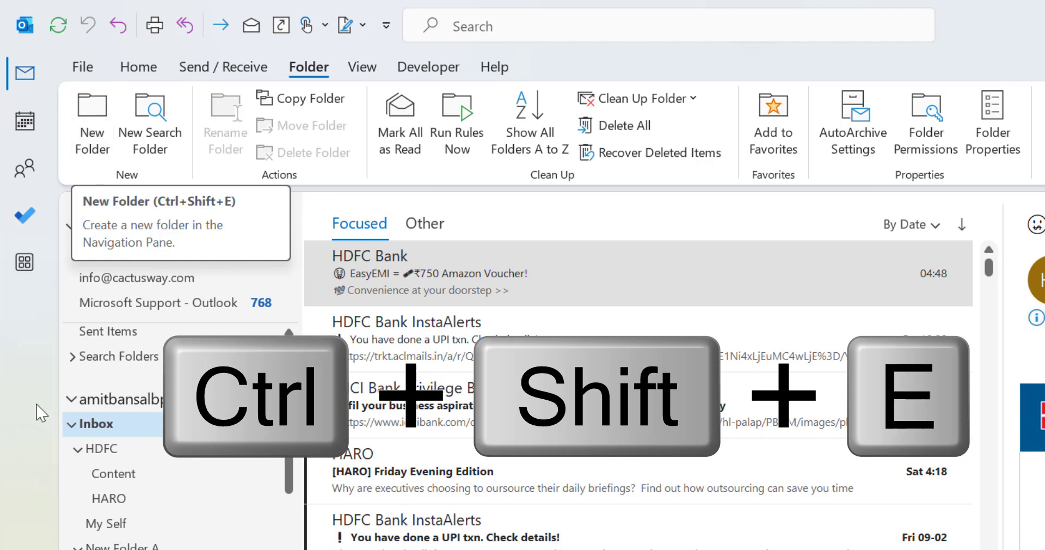
Create 'New Folder B' in the Inbox with Ctrl+Shift+E, keeping Inbox as the location.
{"action": "key", "text": "ctrl+shift+e"}
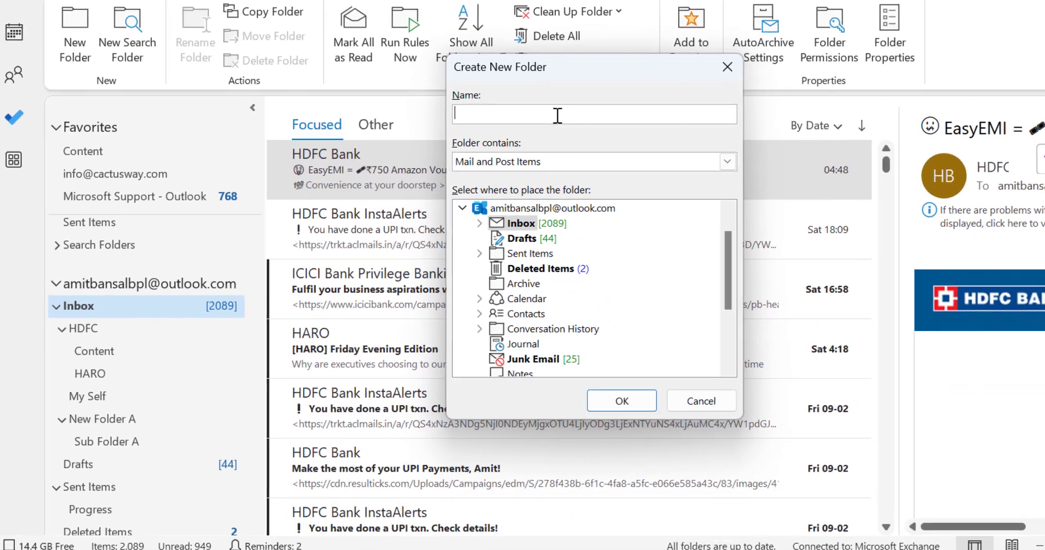
{"action": "type", "text": "N"}
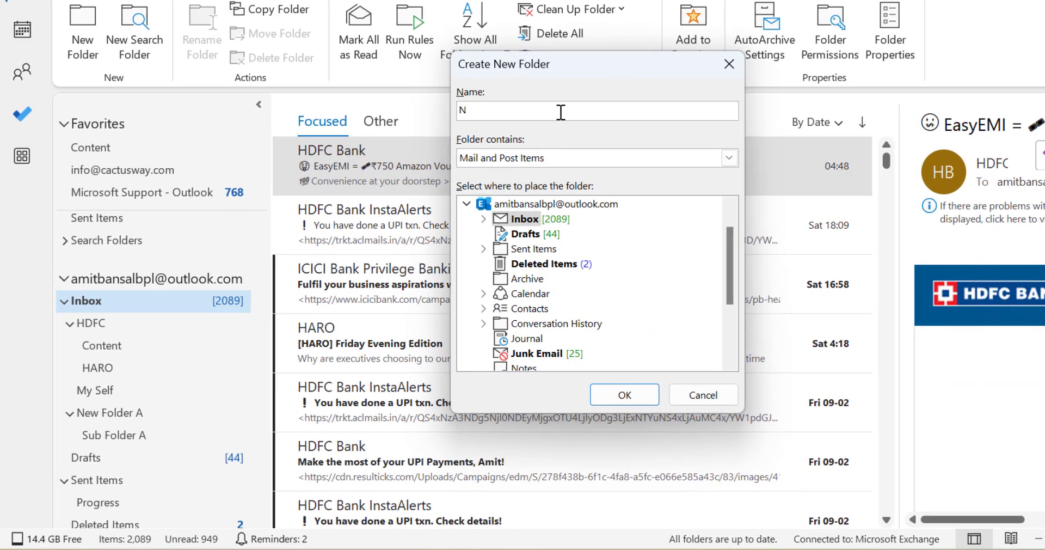
{"action": "type", "text": "ew Folder B"}
{"action": "left_click", "coordinate": [483, 219]}
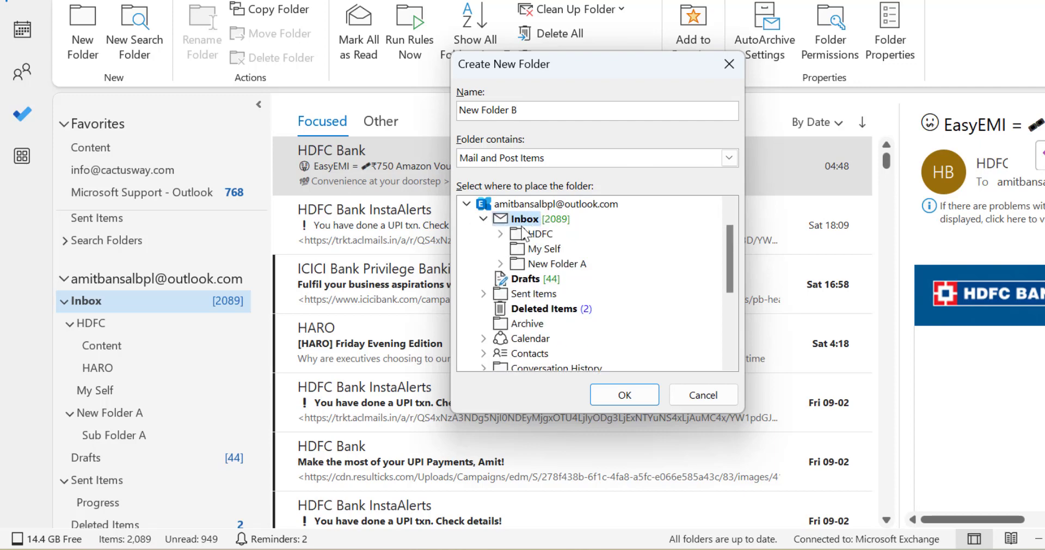
{"action": "left_click", "coordinate": [622, 395]}
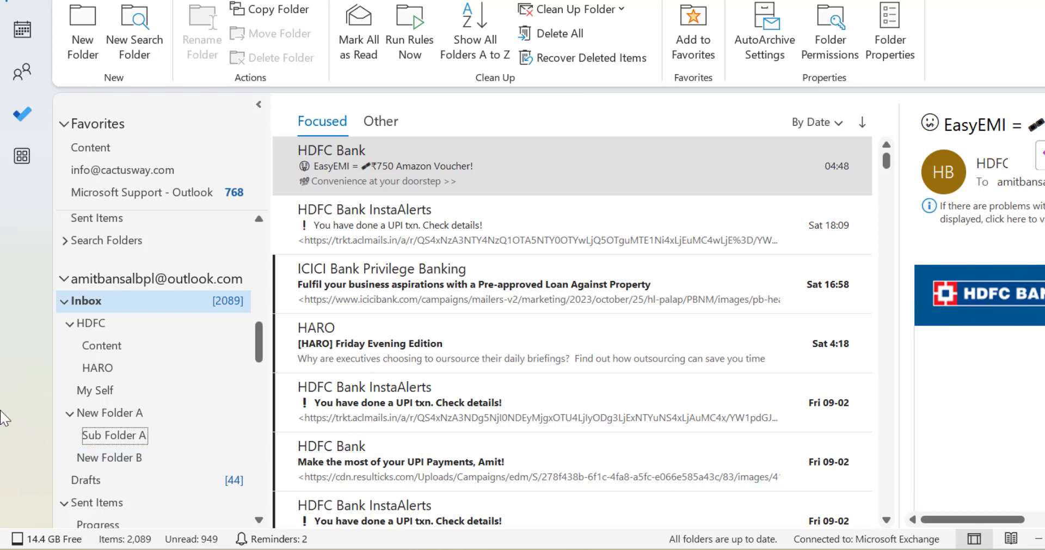
Create 'Sub Folder B' with New Folder B chosen as its parent location.
{"action": "left_click", "coordinate": [87, 54]}
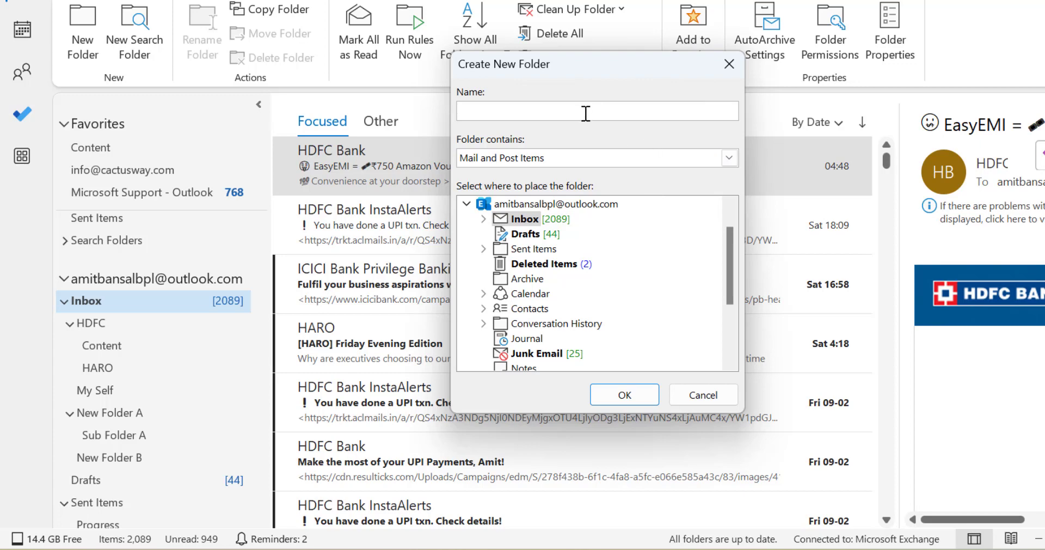
{"action": "type", "text": "Sub Folder B"}
{"action": "left_click", "coordinate": [484, 219]}
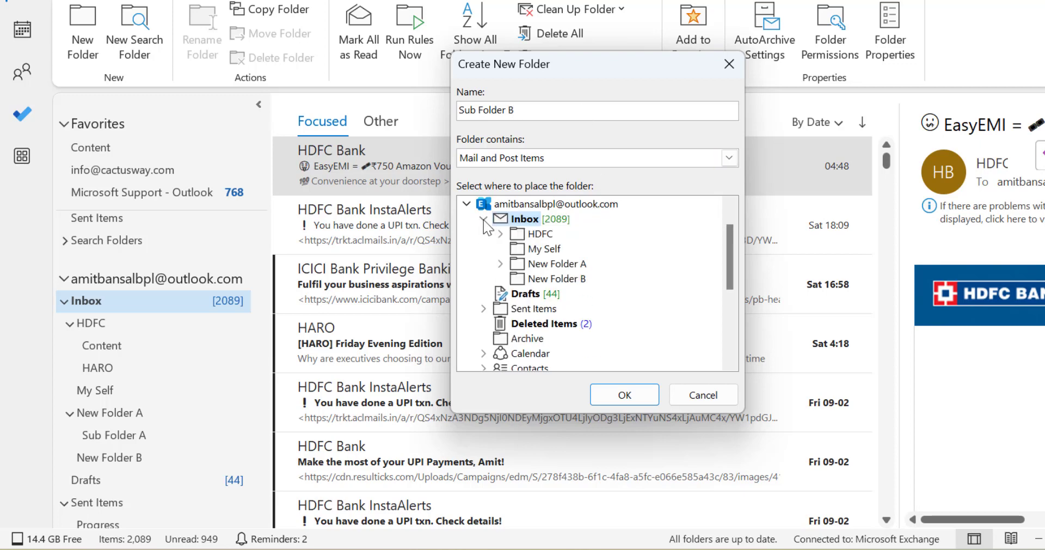
{"action": "left_click", "coordinate": [548, 279]}
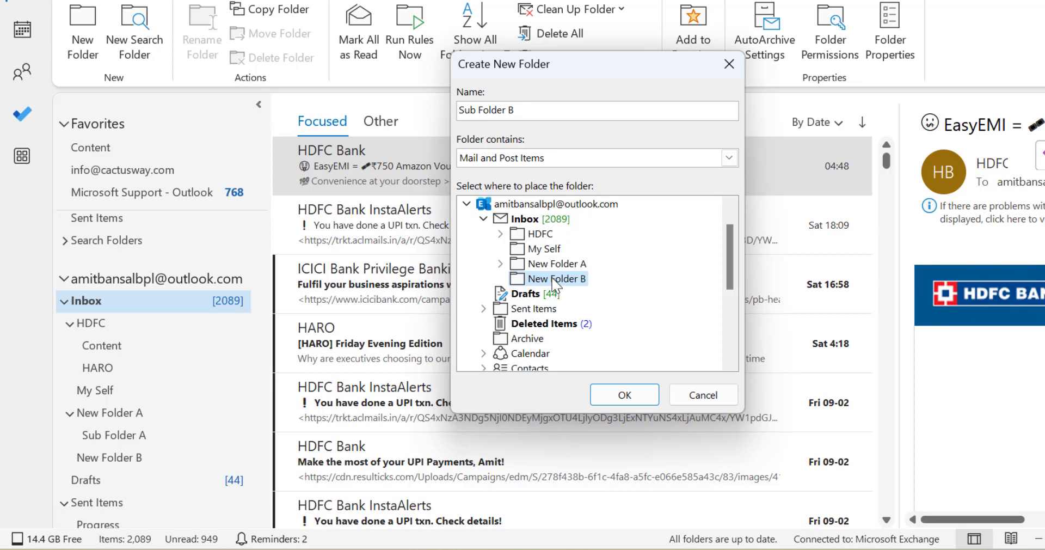
{"action": "left_click", "coordinate": [625, 395]}
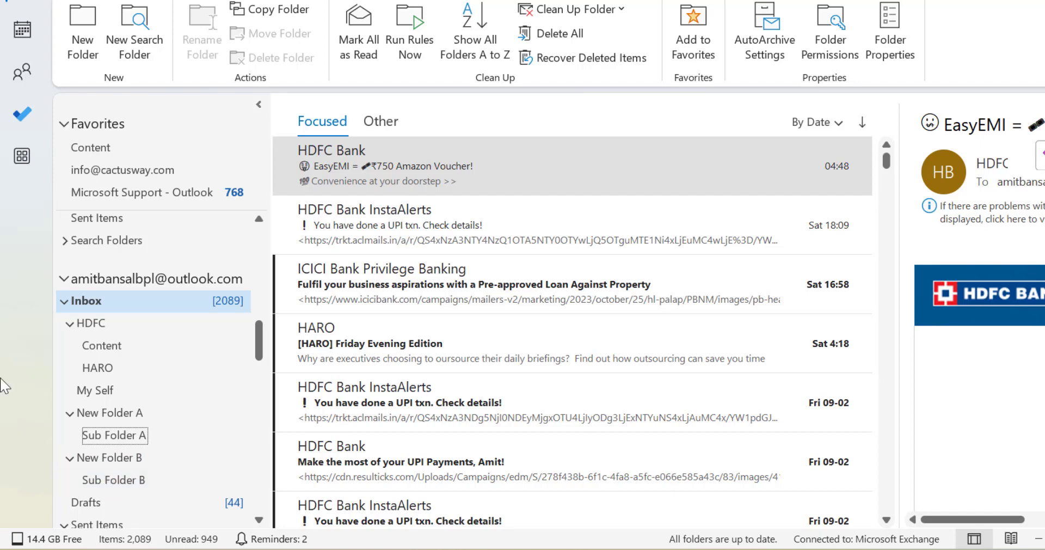
Toggle New Folder B open and closed, then collapse New Folder A and New Folder B.
{"action": "left_click", "coordinate": [70, 458]}
{"action": "left_click", "coordinate": [70, 458]}
{"action": "left_click", "coordinate": [69, 458]}
{"action": "left_click", "coordinate": [70, 459]}
{"action": "left_click", "coordinate": [69, 414]}
{"action": "left_click", "coordinate": [69, 434]}
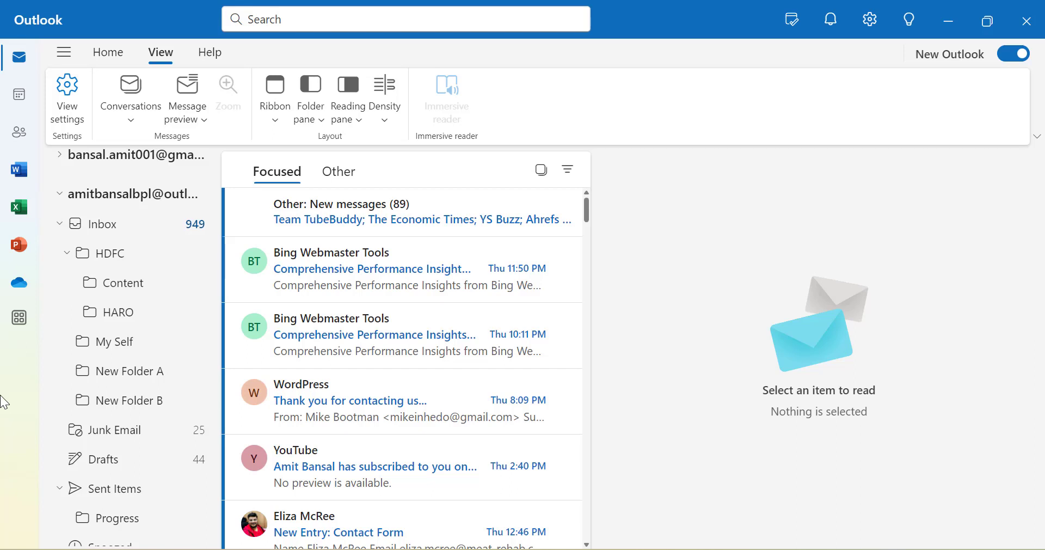
Add a subfolder 'New Folder C' under the Inbox and open the new folder.
{"action": "left_click", "coordinate": [116, 228]}
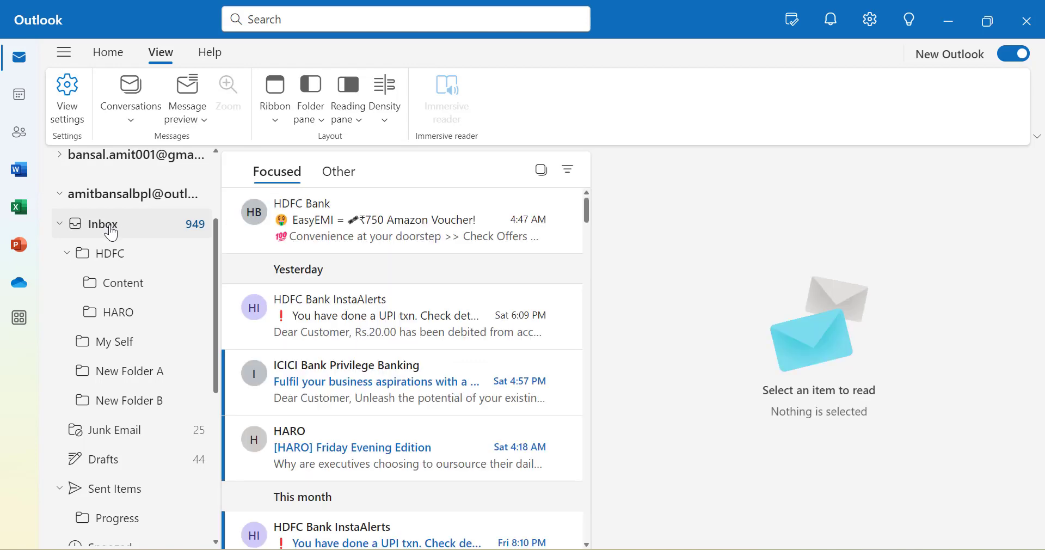
{"action": "right_click", "coordinate": [111, 233]}
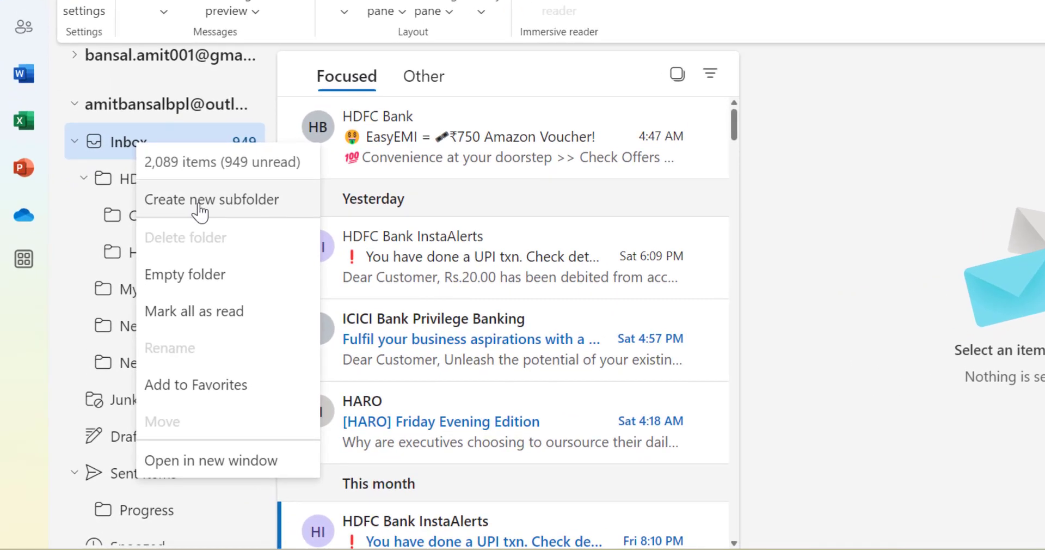
{"action": "left_click", "coordinate": [200, 201]}
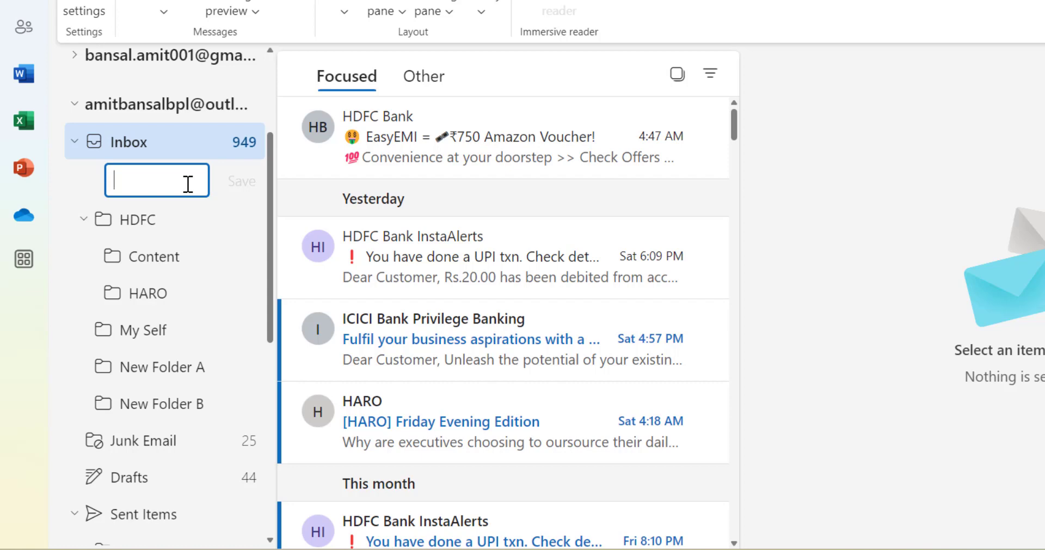
{"action": "type", "text": "New Folder C"}
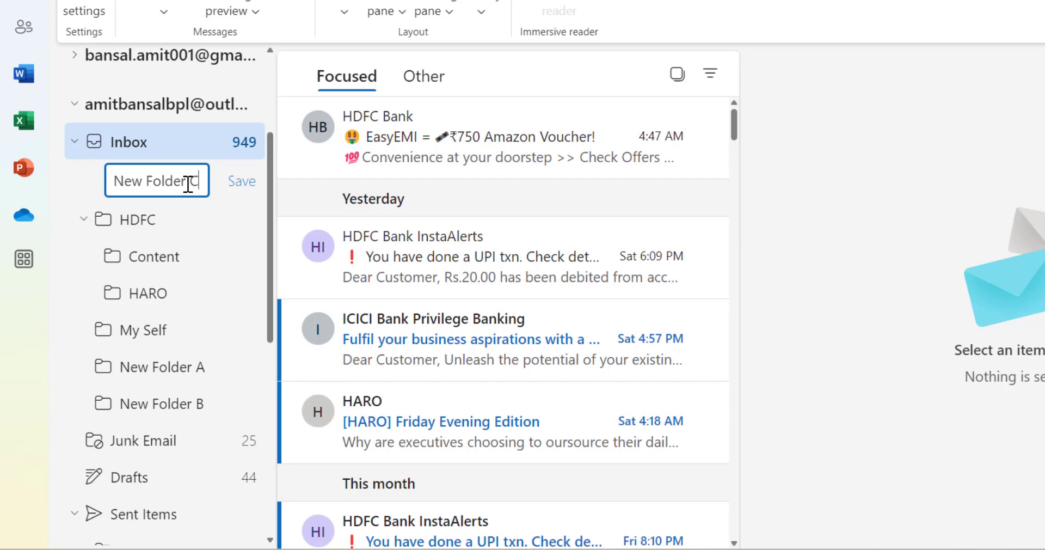
{"action": "left_click", "coordinate": [236, 186]}
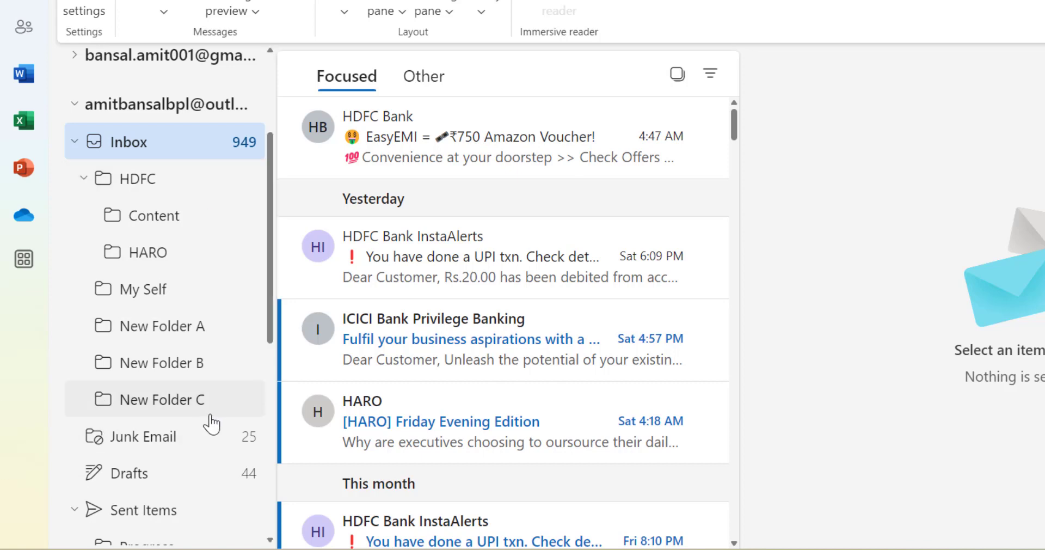
{"action": "left_click", "coordinate": [162, 402]}
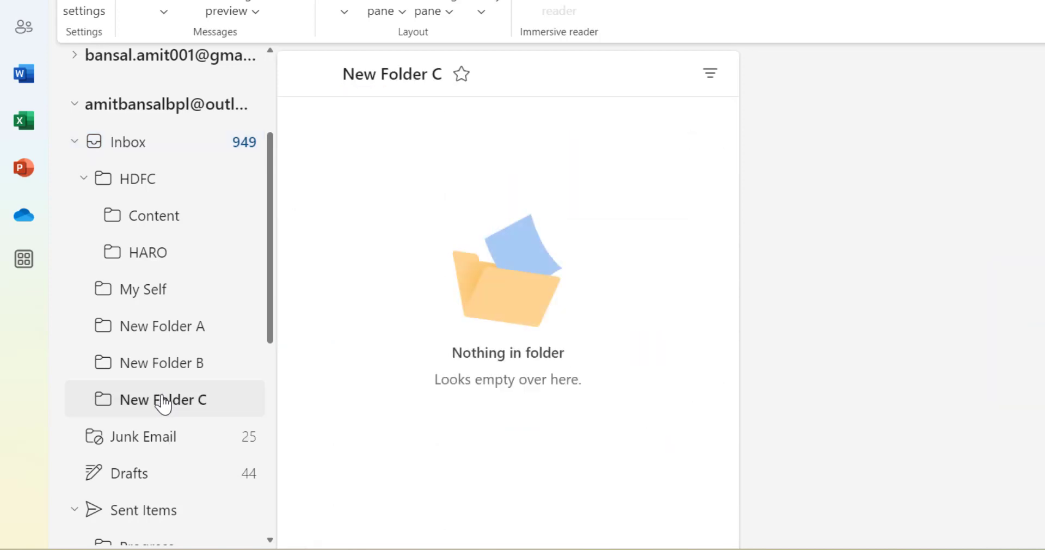
Create a subfolder named 'Sub Folder C' inside New Folder C.
{"action": "right_click", "coordinate": [162, 403]}
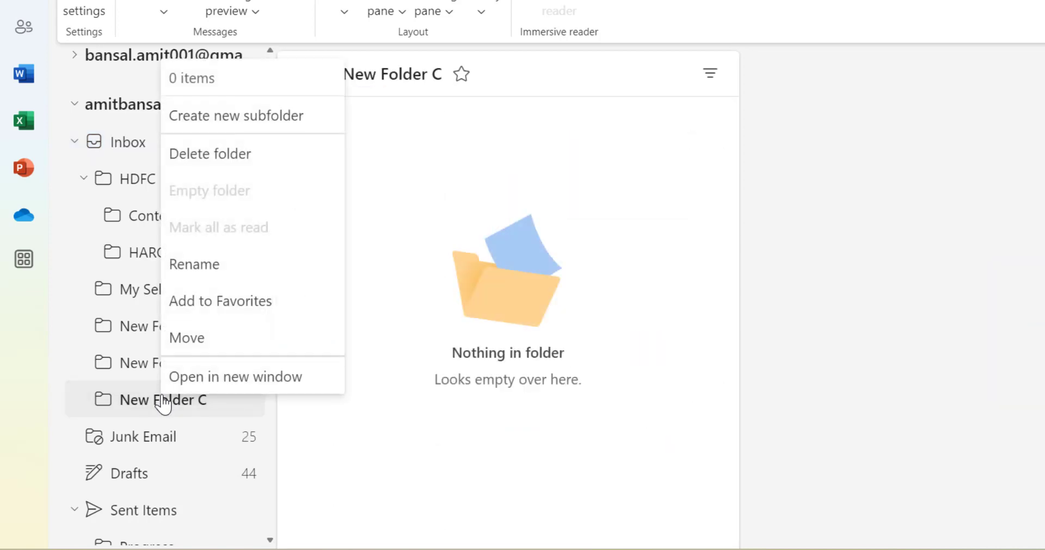
{"action": "left_click", "coordinate": [283, 130]}
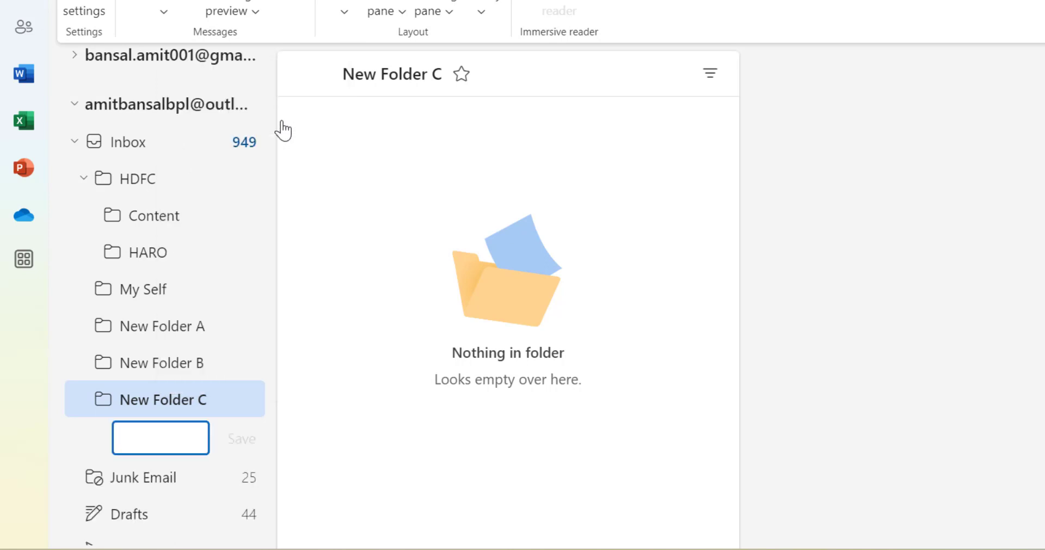
{"action": "type", "text": "Sub Folder"}
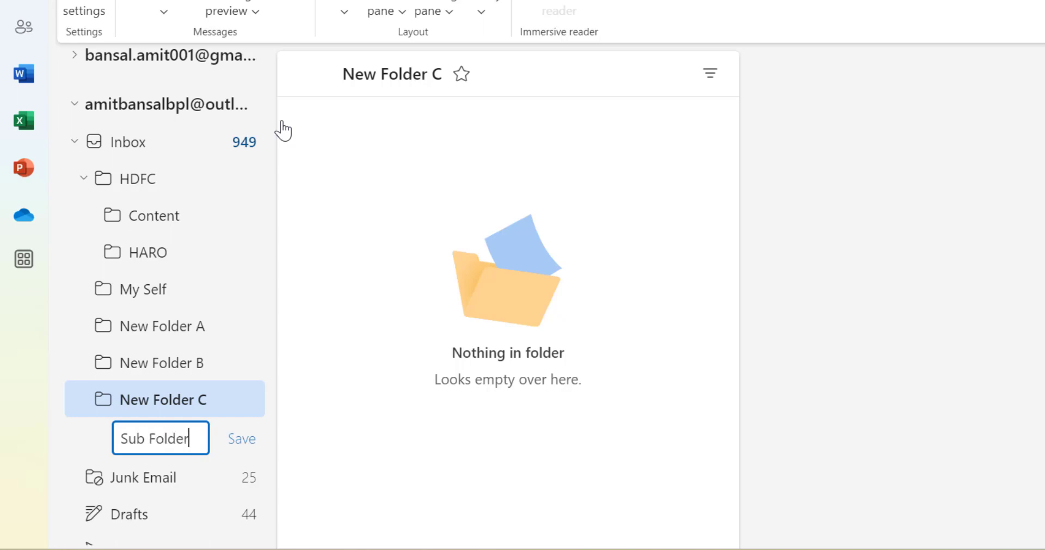
{"action": "type", "text": " C"}
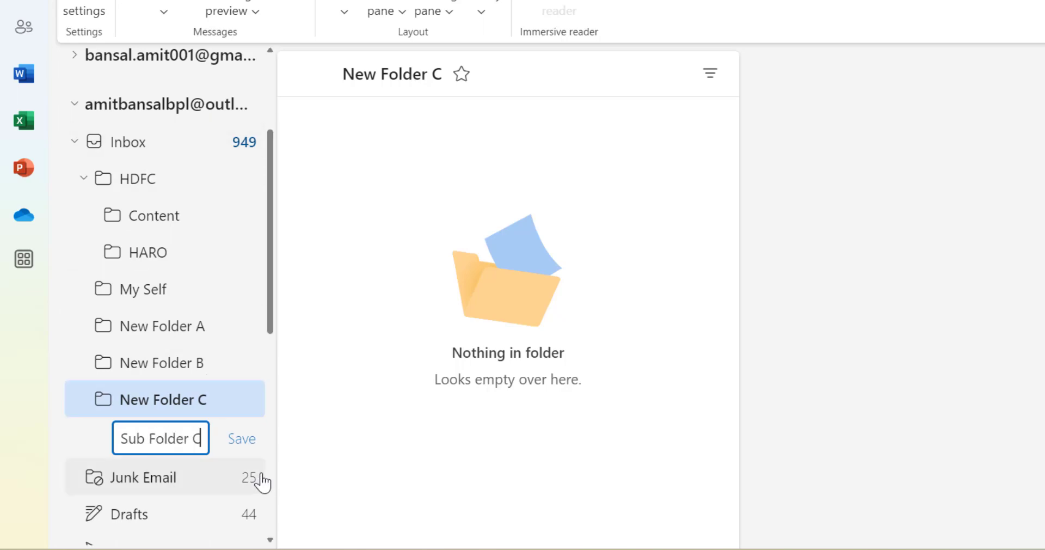
{"action": "left_click", "coordinate": [248, 442]}
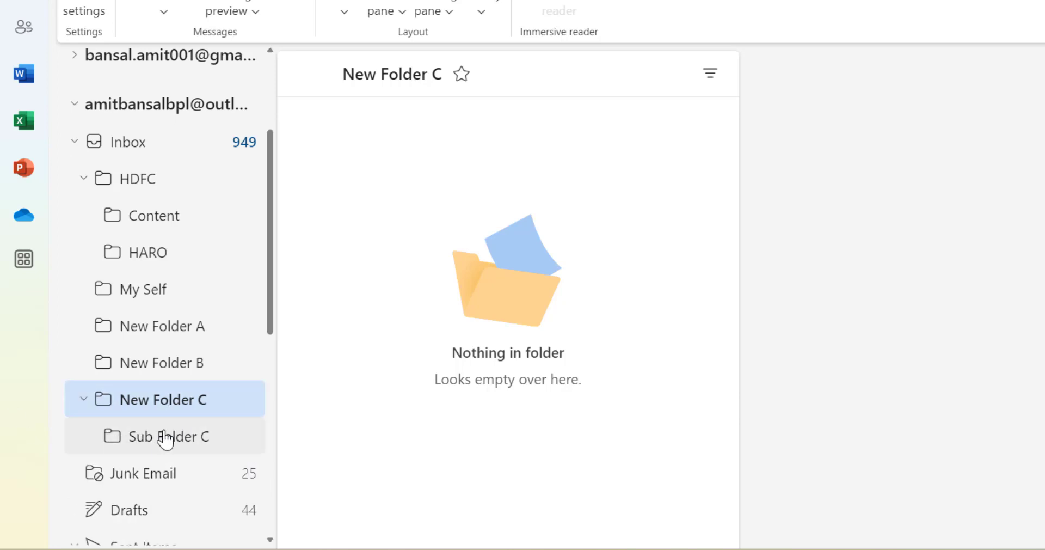
Collapse and re-expand New Folder C to show Sub Folder C nested inside.
{"action": "left_click", "coordinate": [84, 400]}
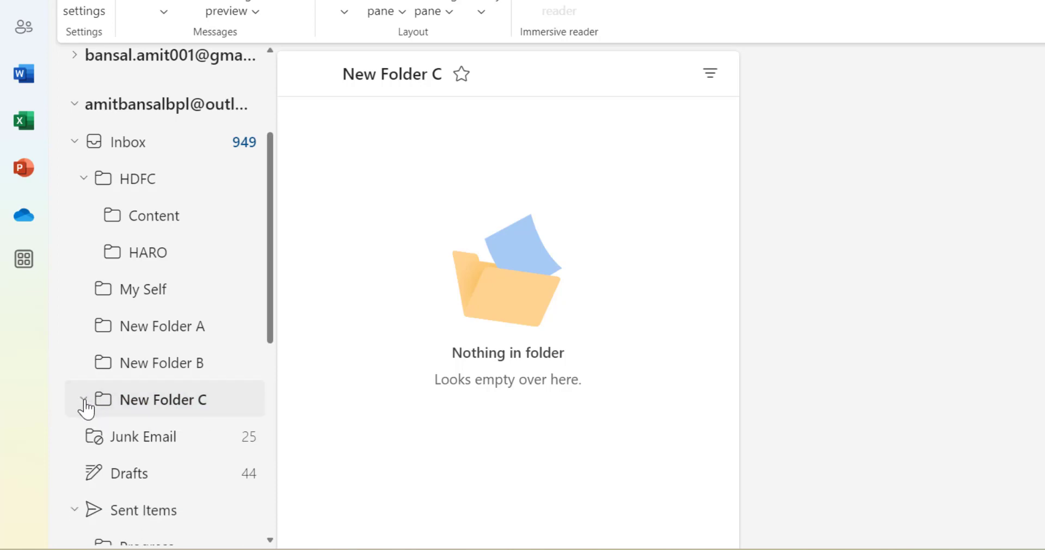
{"action": "left_click", "coordinate": [85, 400]}
{"action": "scroll", "coordinate": [136, 373], "scroll_direction": "down", "scroll_amount": 3}
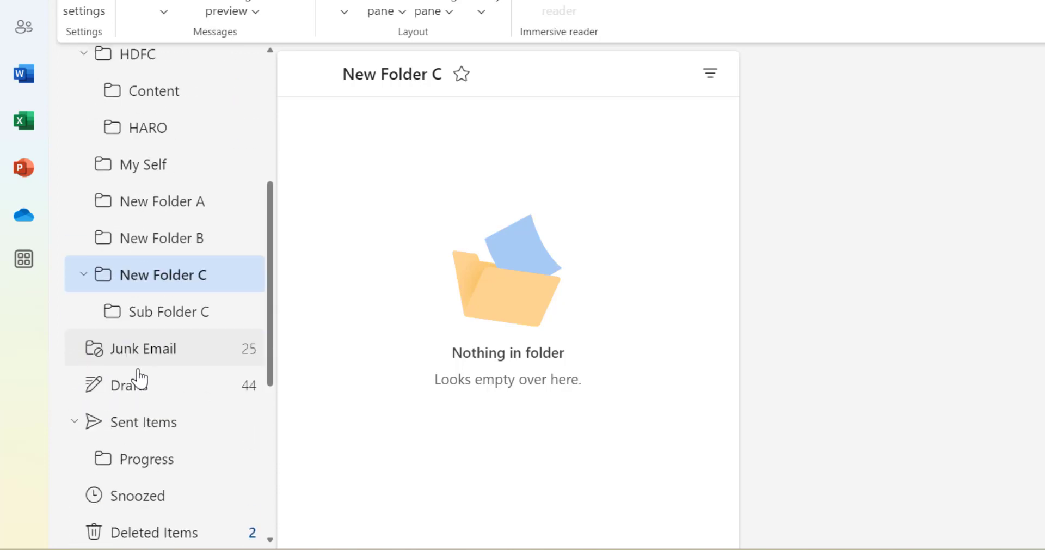
{"action": "scroll", "coordinate": [113, 413], "scroll_direction": "up", "scroll_amount": 4}
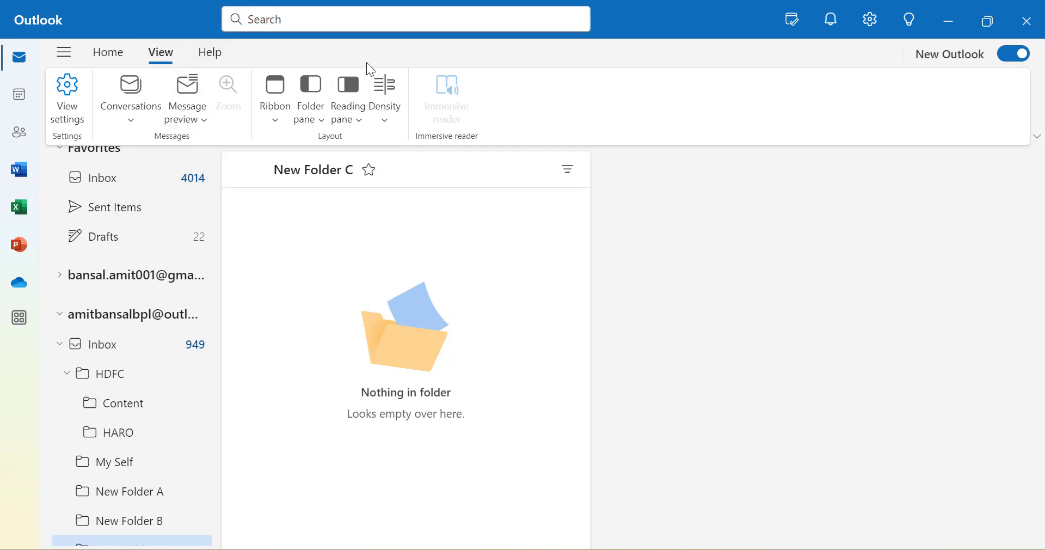
Scroll down the folder pane.
{"action": "scroll", "coordinate": [163, 403], "scroll_direction": "down", "scroll_amount": 3}
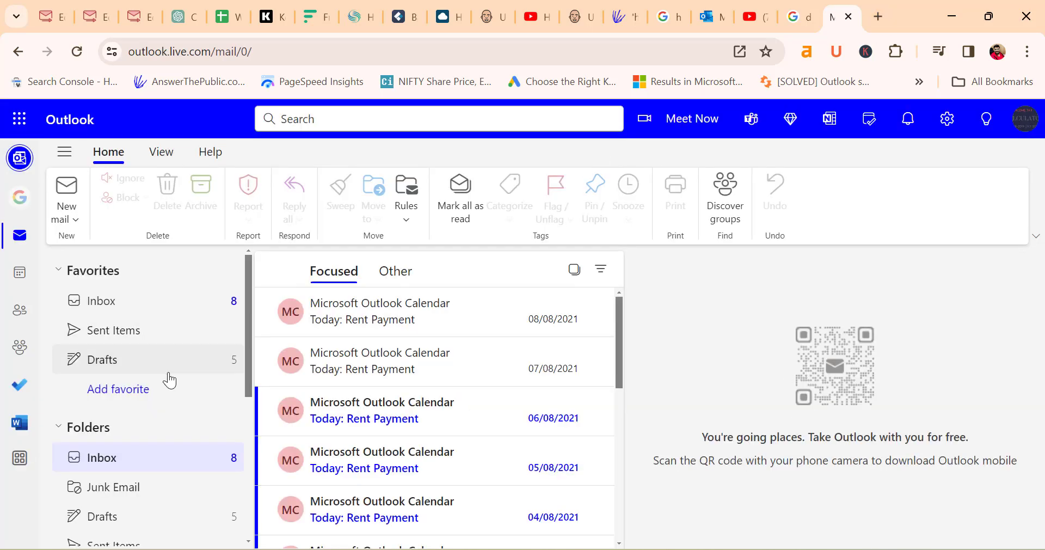
Create a top-level folder named 'New Folder D' in the web mailbox's folder list.
{"action": "scroll", "coordinate": [169, 374], "scroll_direction": "down", "scroll_amount": 5}
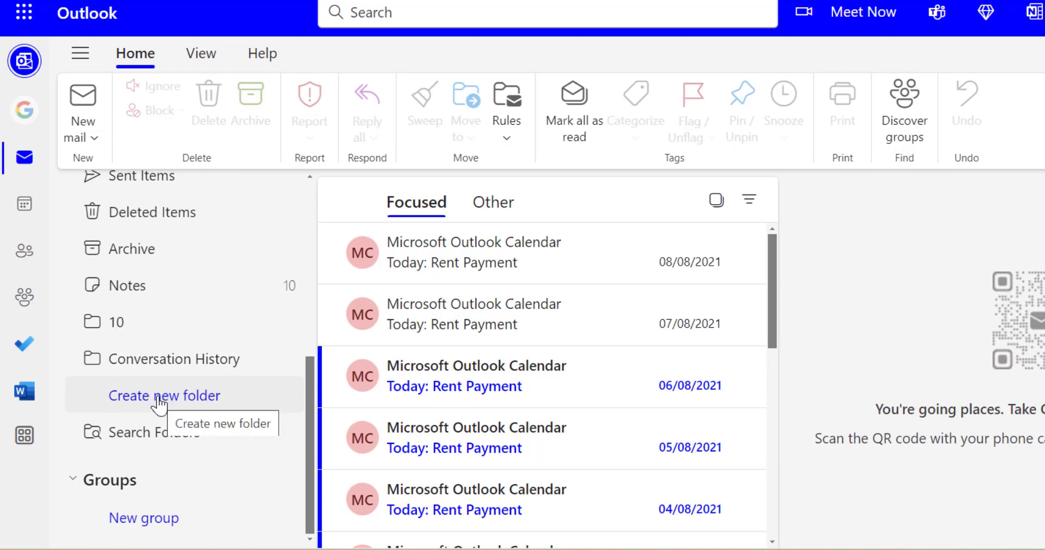
{"action": "left_click", "coordinate": [159, 403]}
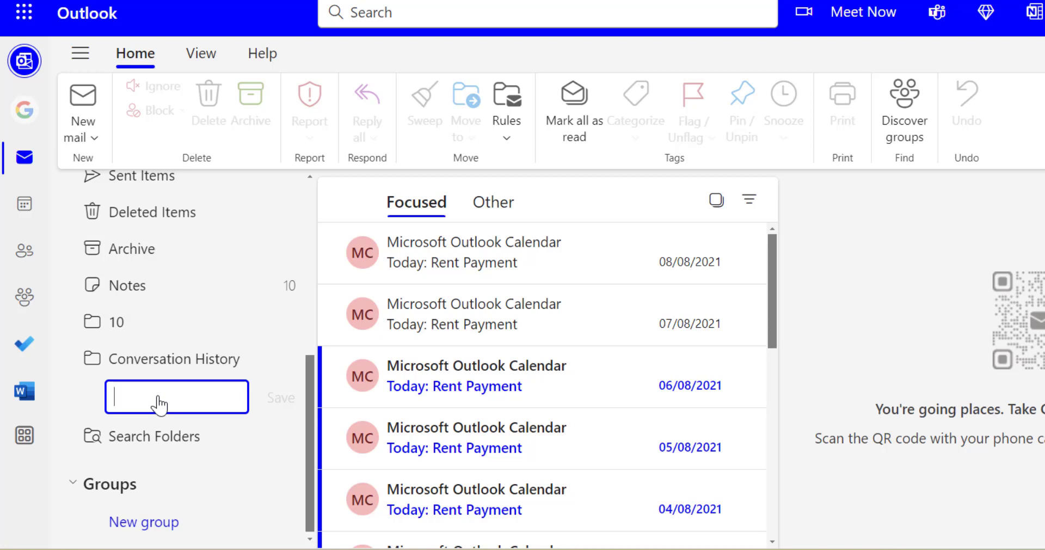
{"action": "type", "text": "New Folder D"}
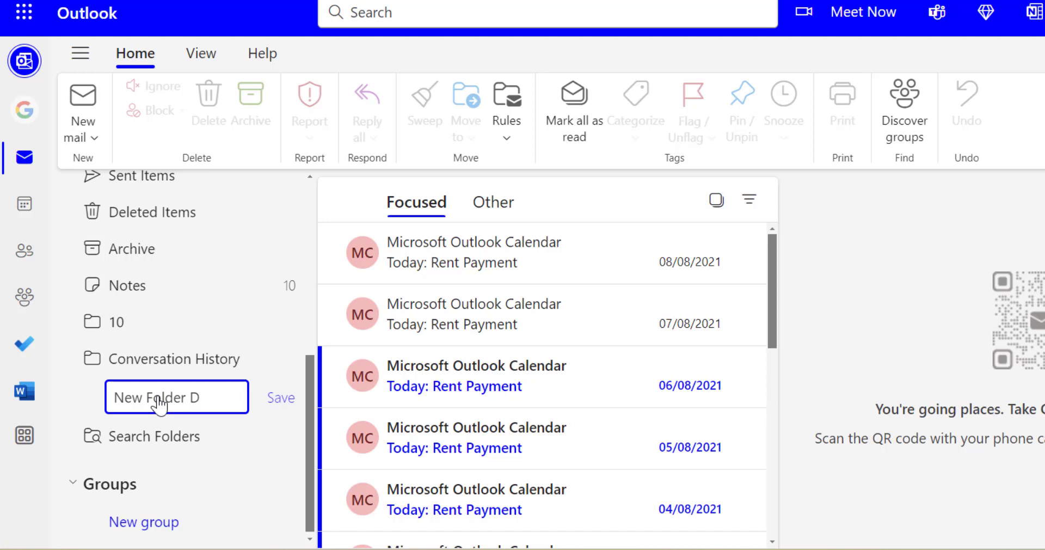
{"action": "left_click", "coordinate": [278, 400]}
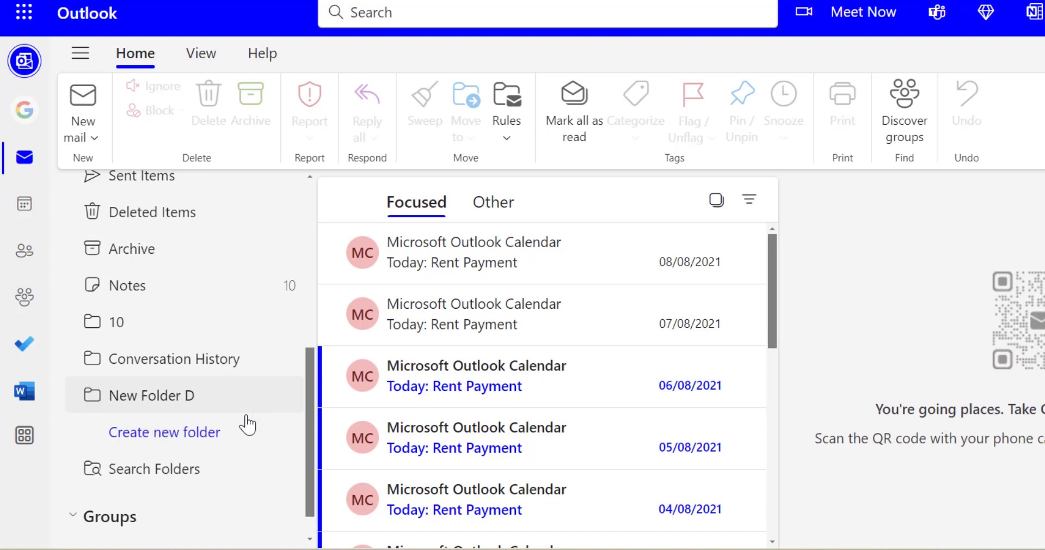
Open New Folder D, add 'Sub Folder D' inside it, then collapse and re-expand it.
{"action": "left_click", "coordinate": [174, 401]}
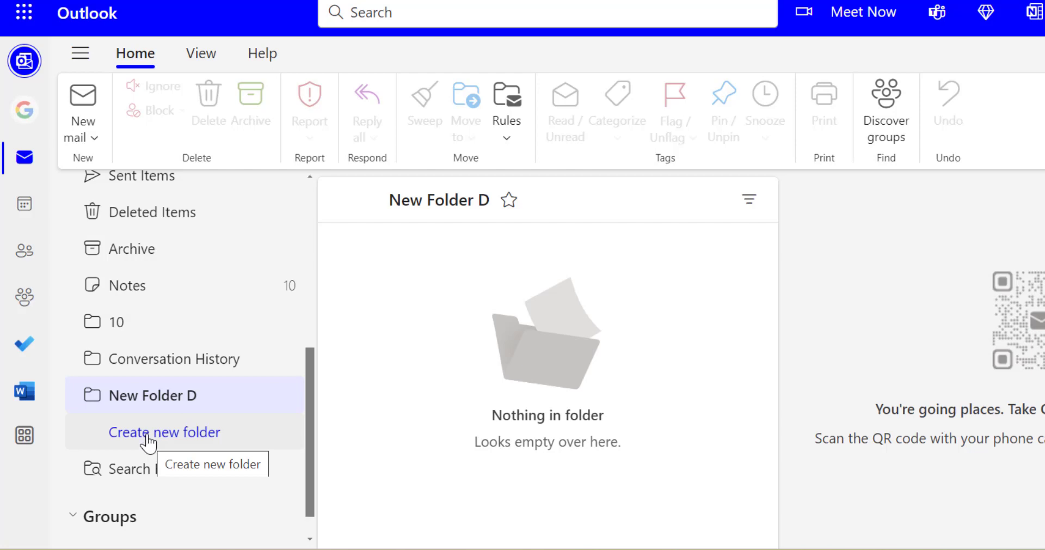
{"action": "right_click", "coordinate": [152, 404]}
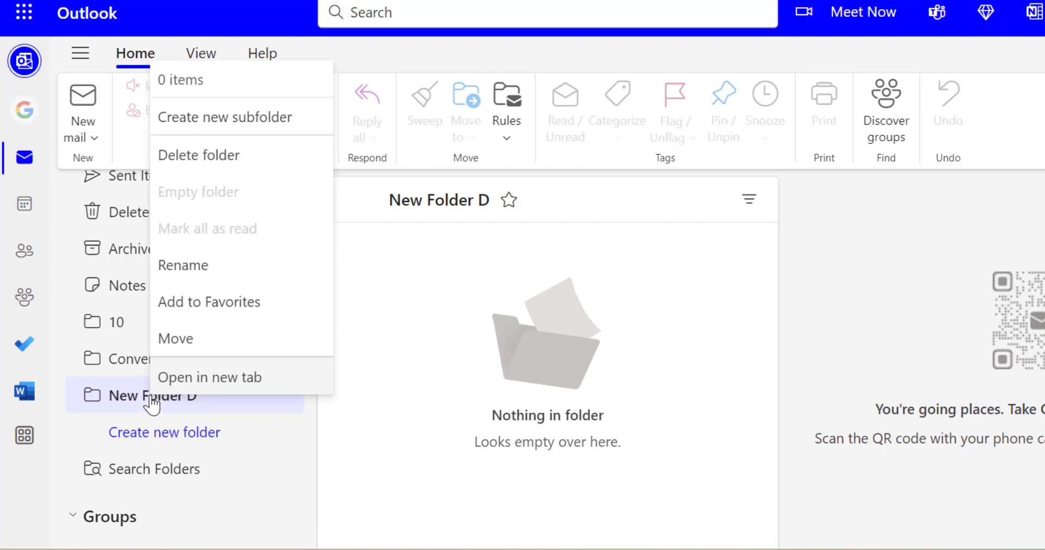
{"action": "left_click", "coordinate": [275, 129]}
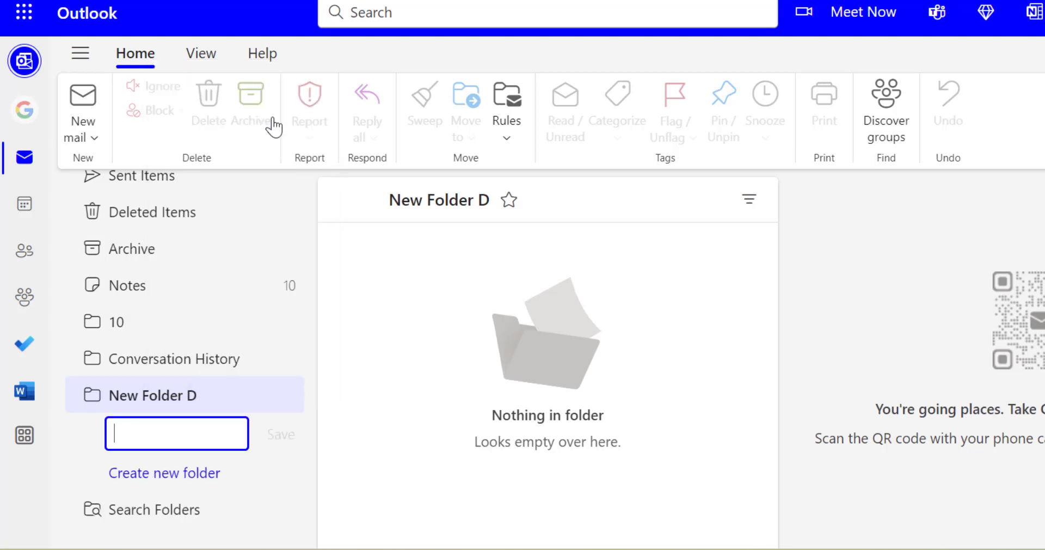
{"action": "type", "text": "Sub Fold"}
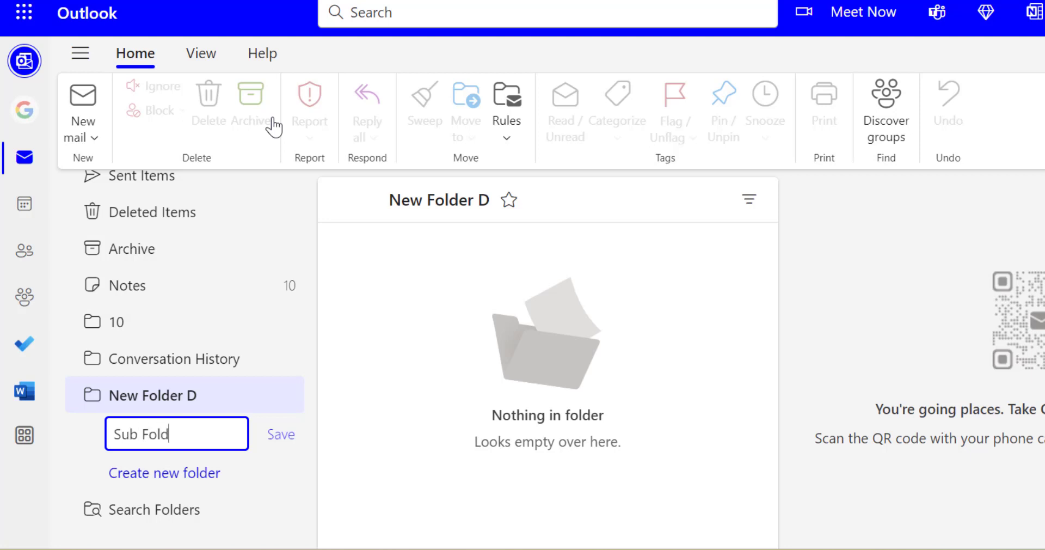
{"action": "type", "text": "er D"}
{"action": "left_click", "coordinate": [286, 435]}
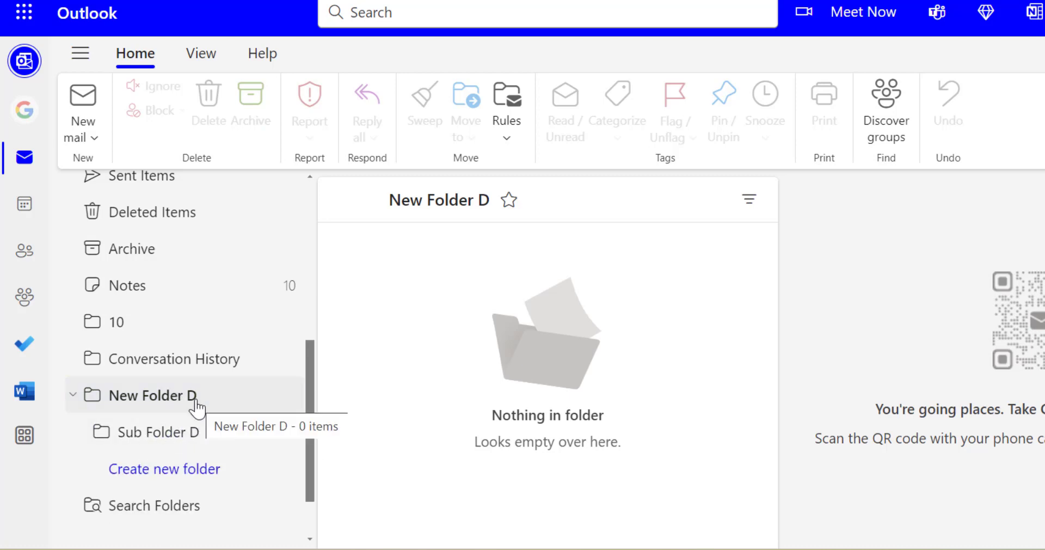
{"action": "left_click", "coordinate": [75, 399]}
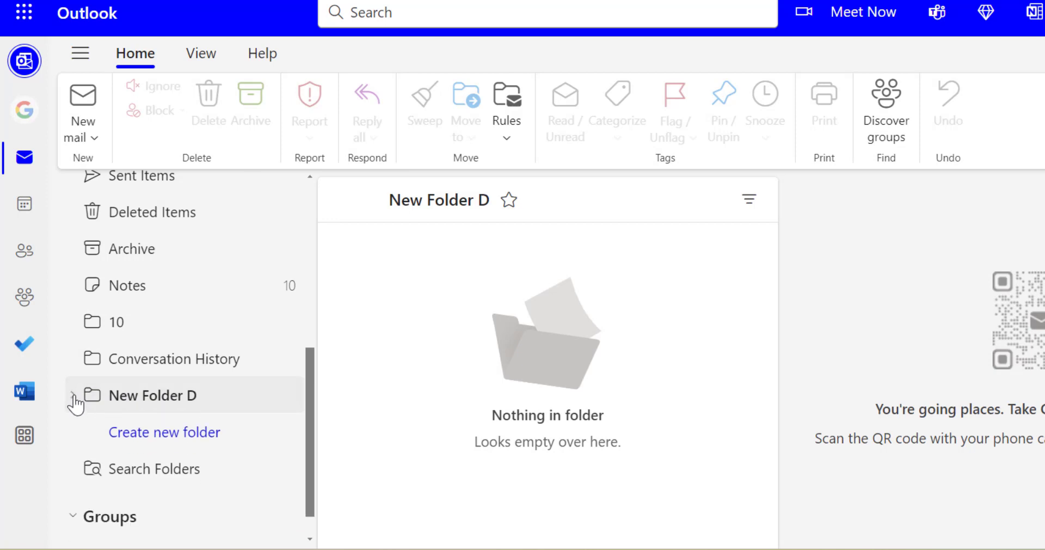
{"action": "left_click", "coordinate": [72, 397]}
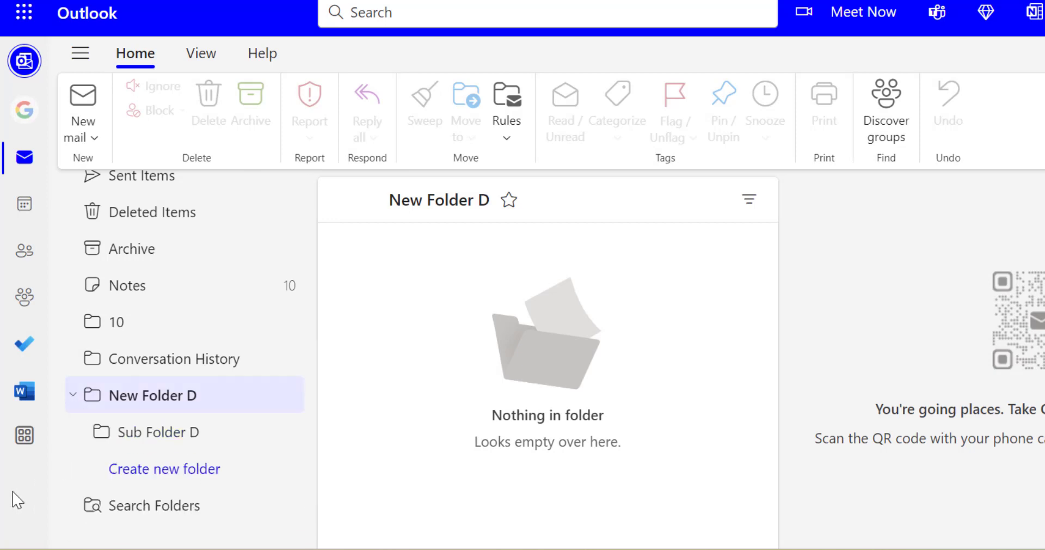
Delete New Folder D and its subfolder in Outlook on the web, then switch to classic Outlook.
{"action": "right_click", "coordinate": [171, 406]}
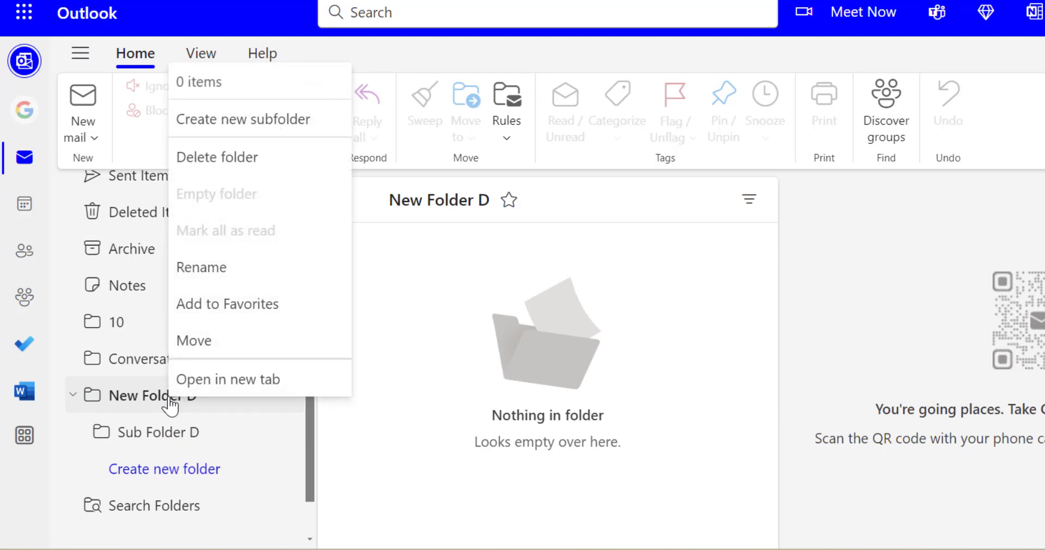
{"action": "right_click", "coordinate": [144, 403]}
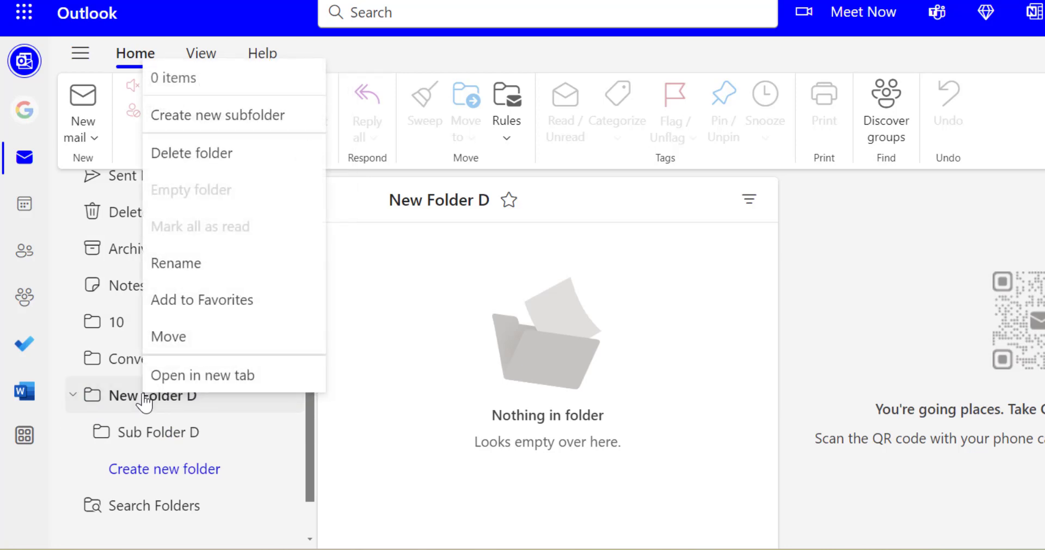
{"action": "left_click", "coordinate": [278, 155]}
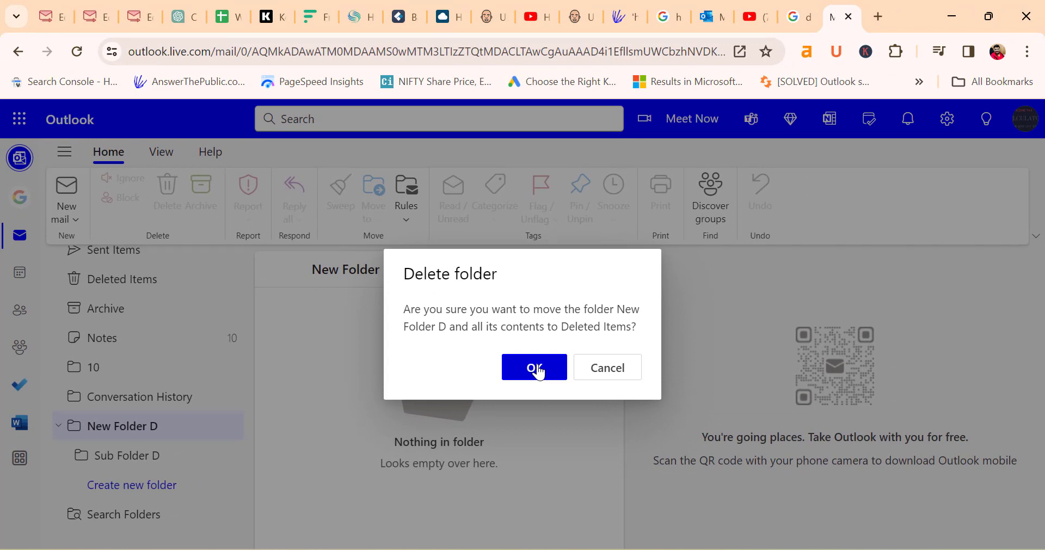
{"action": "left_click", "coordinate": [538, 369]}
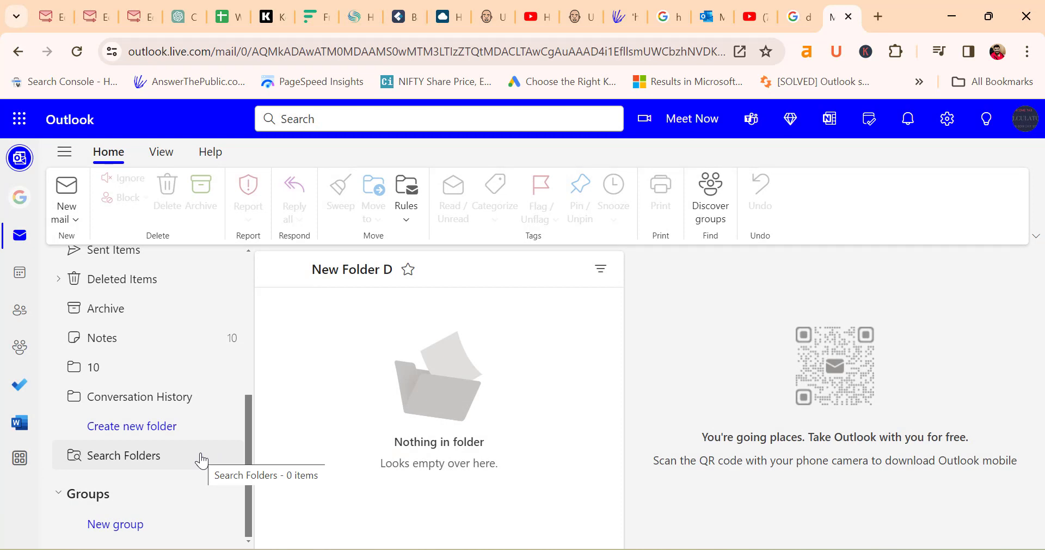
{"action": "key", "text": "alt+Tab"}
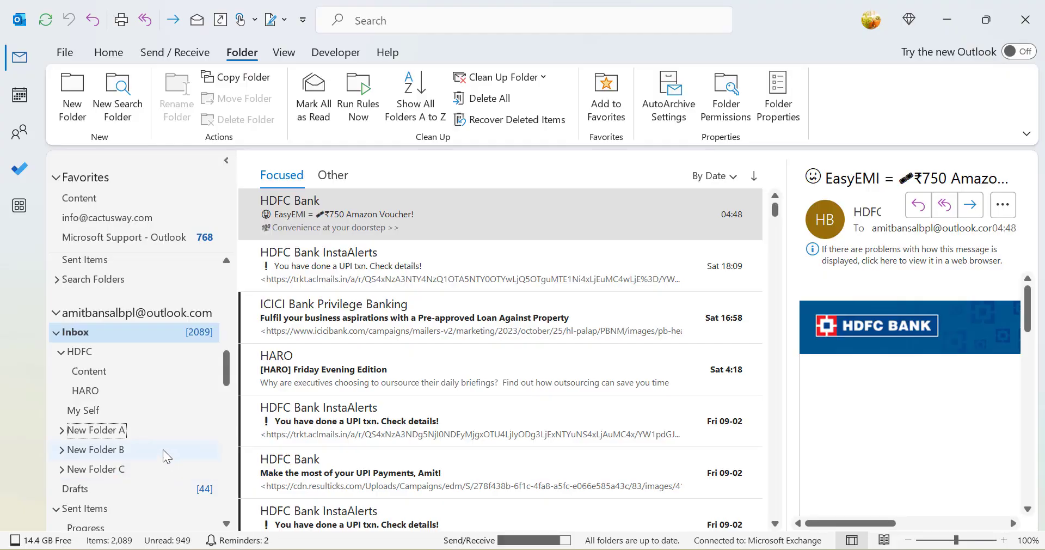
Expand New Folders A and B, then move New Folder A and Sub Folder A to Deleted Items.
{"action": "left_click", "coordinate": [61, 430]}
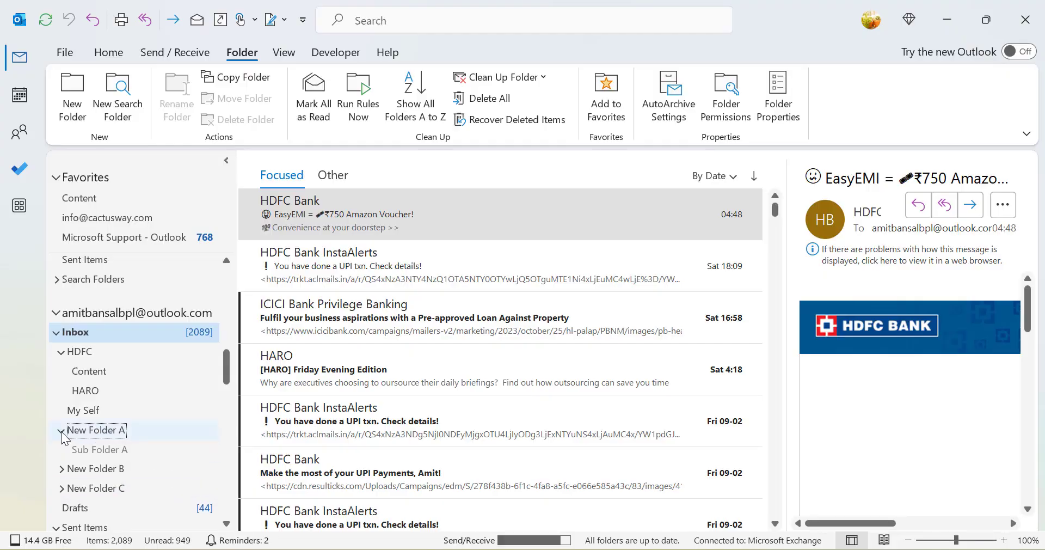
{"action": "left_click", "coordinate": [60, 469]}
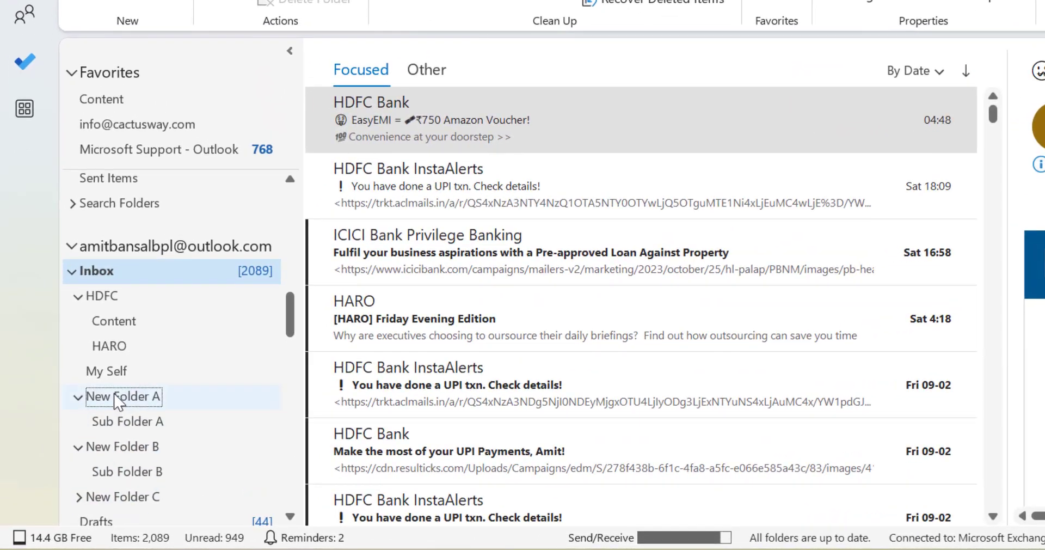
{"action": "left_click", "coordinate": [106, 401]}
{"action": "right_click", "coordinate": [112, 404]}
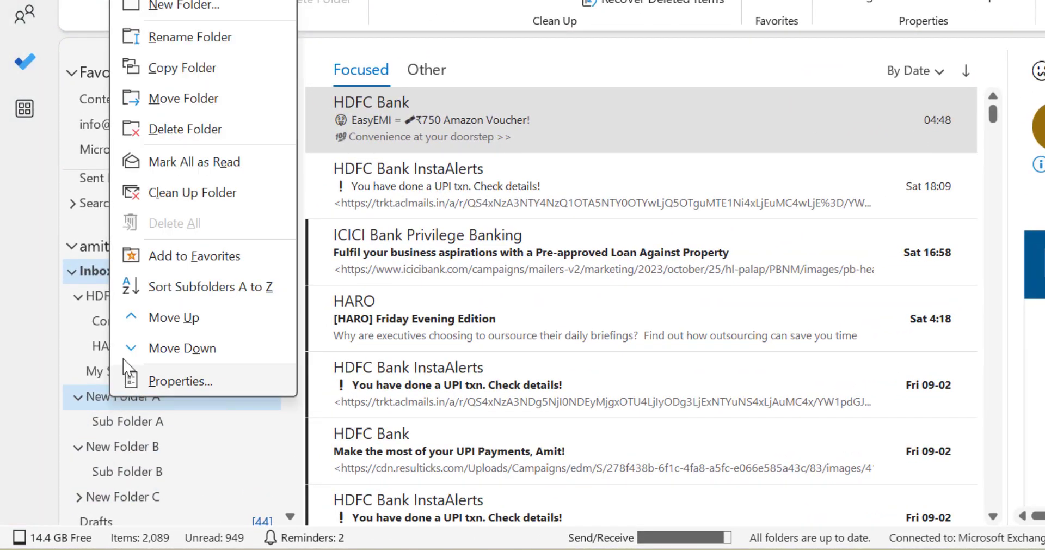
{"action": "left_click", "coordinate": [205, 141]}
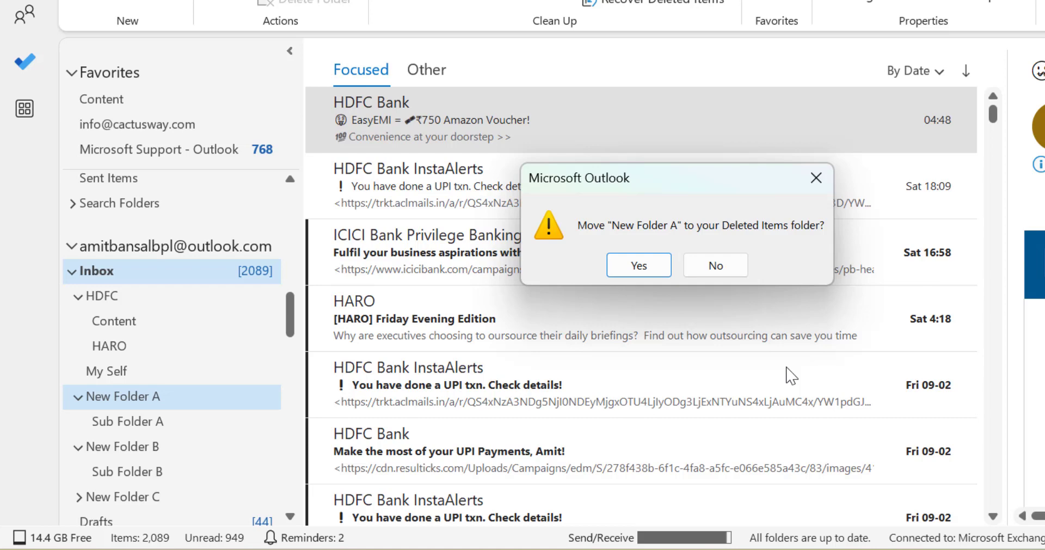
{"action": "left_click", "coordinate": [635, 266]}
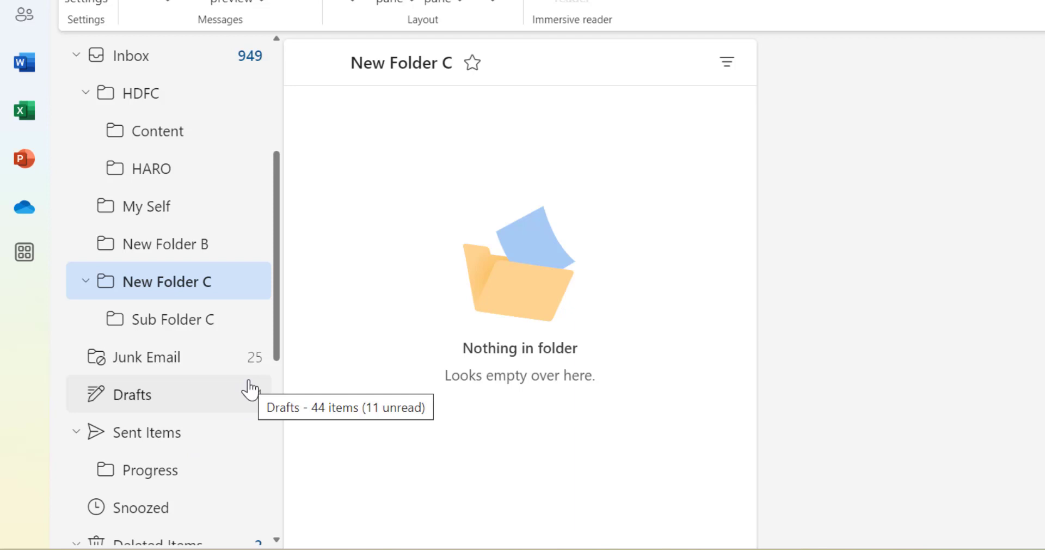
Remove Sub Folder C from New Folder C, confirming with OK in the Delete folder dialog.
{"action": "left_click", "coordinate": [163, 290]}
{"action": "right_click", "coordinate": [164, 290]}
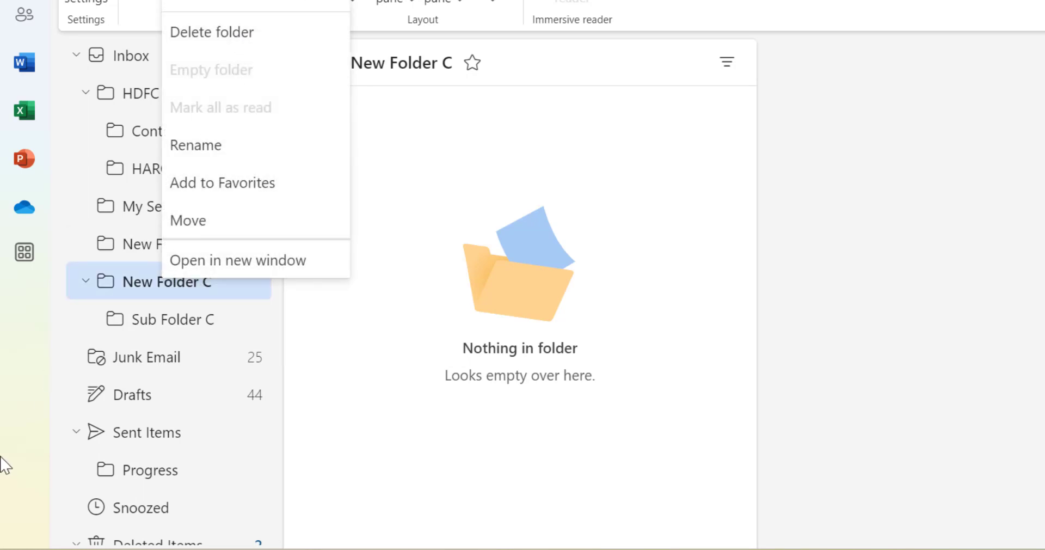
{"action": "left_click", "coordinate": [7, 415]}
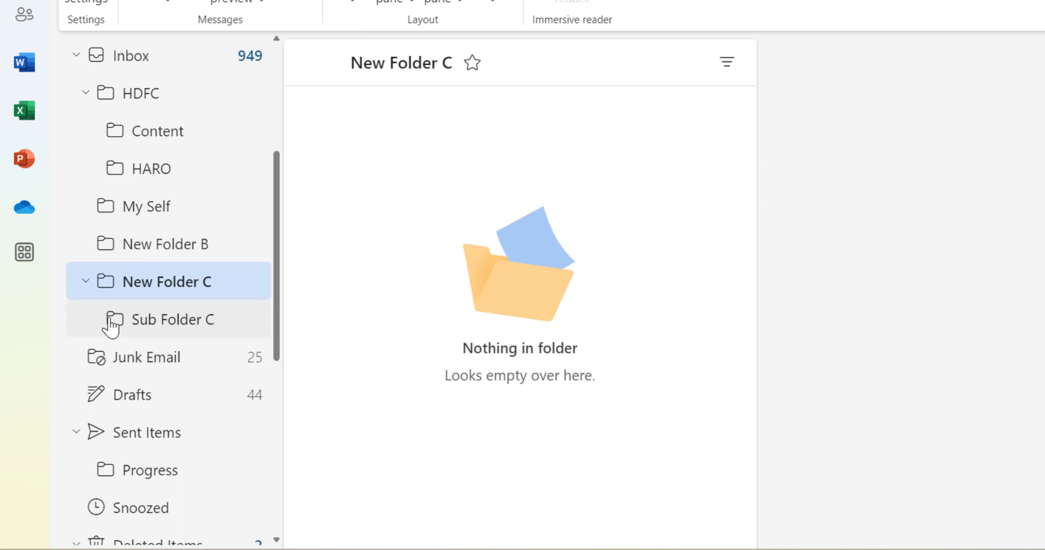
{"action": "left_click", "coordinate": [148, 327]}
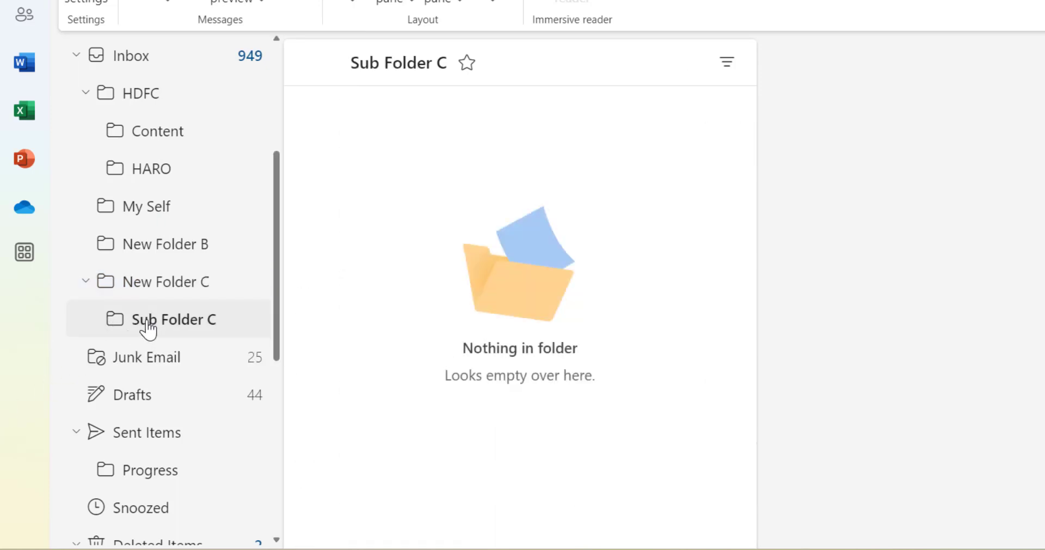
{"action": "right_click", "coordinate": [148, 329]}
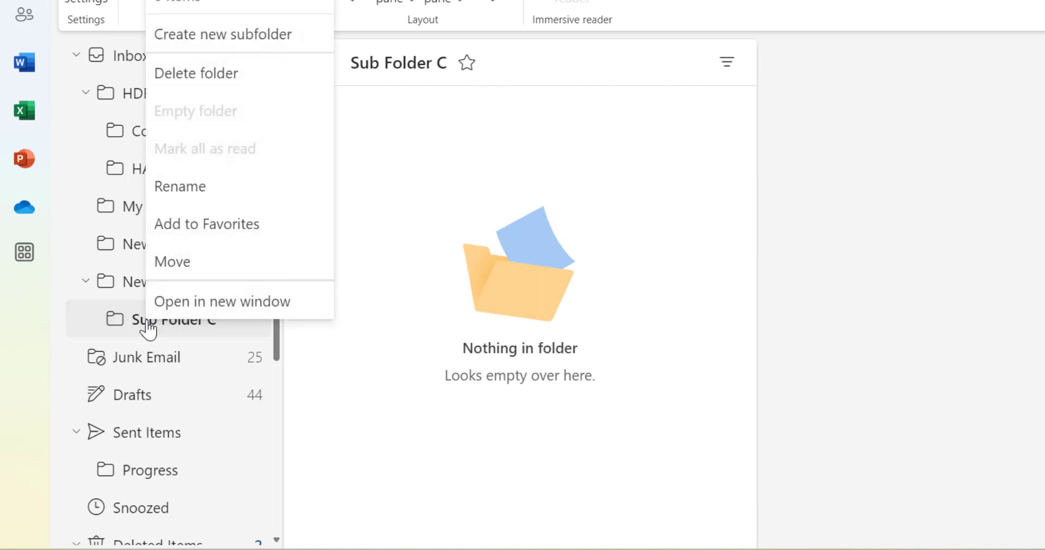
{"action": "left_click", "coordinate": [259, 80]}
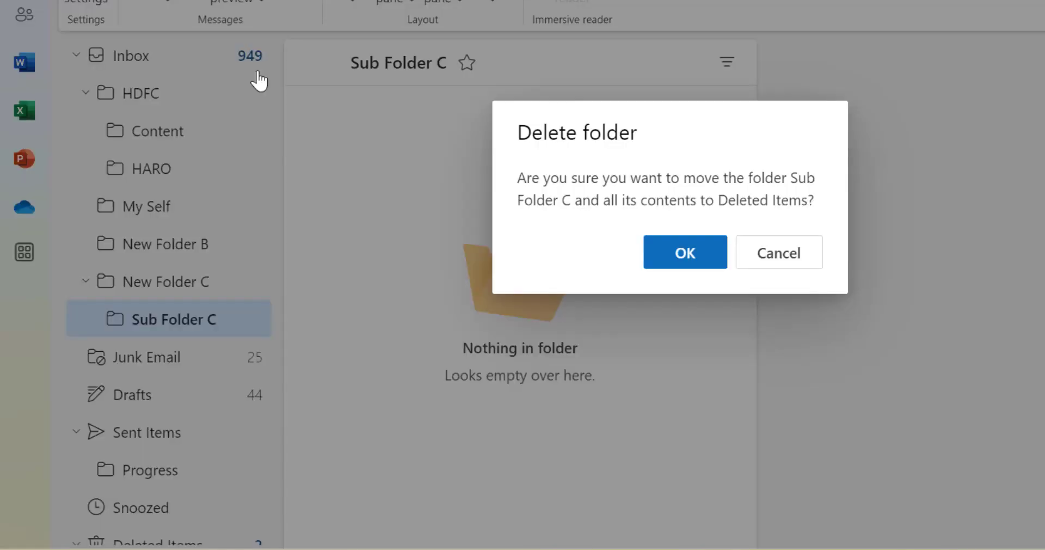
{"action": "left_click", "coordinate": [686, 252]}
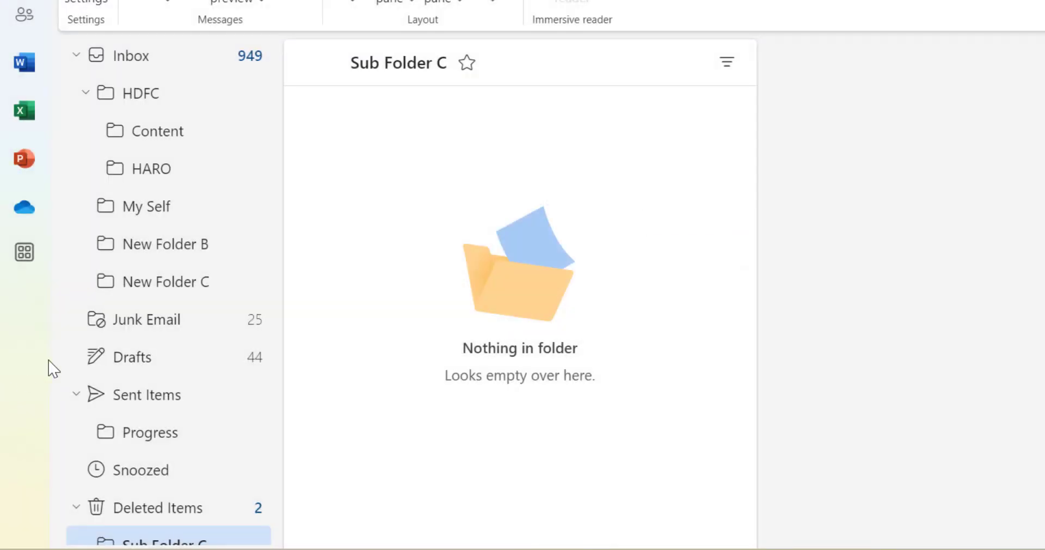